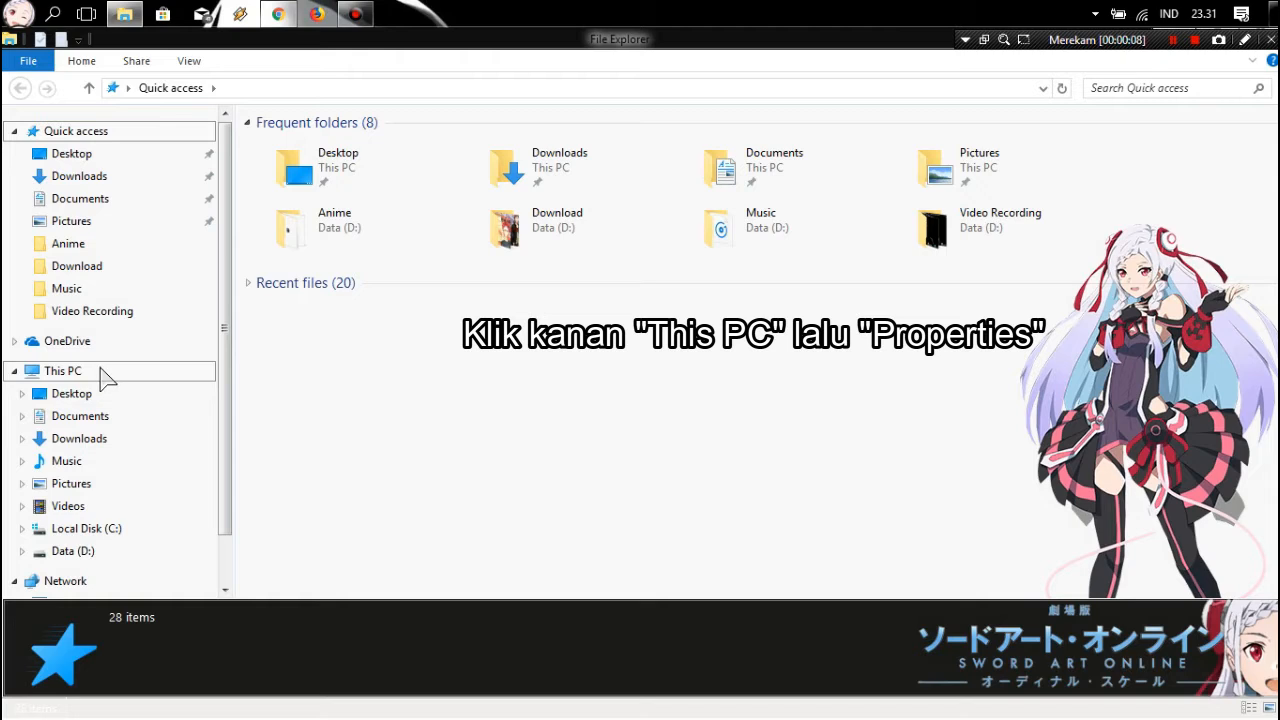
# - Open the Performance Options dialog through the advanced system settings in the properties of This PC
pyautogui.rightClick(101, 370)
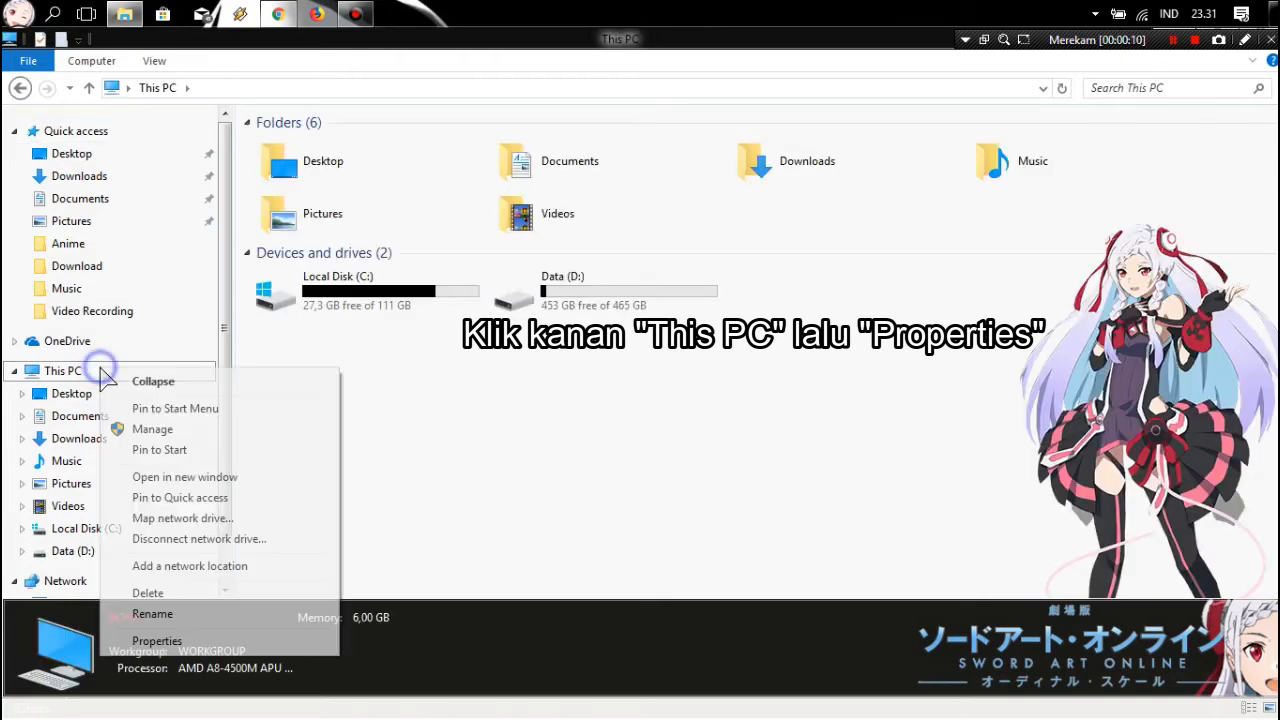
pyautogui.click(190, 640)
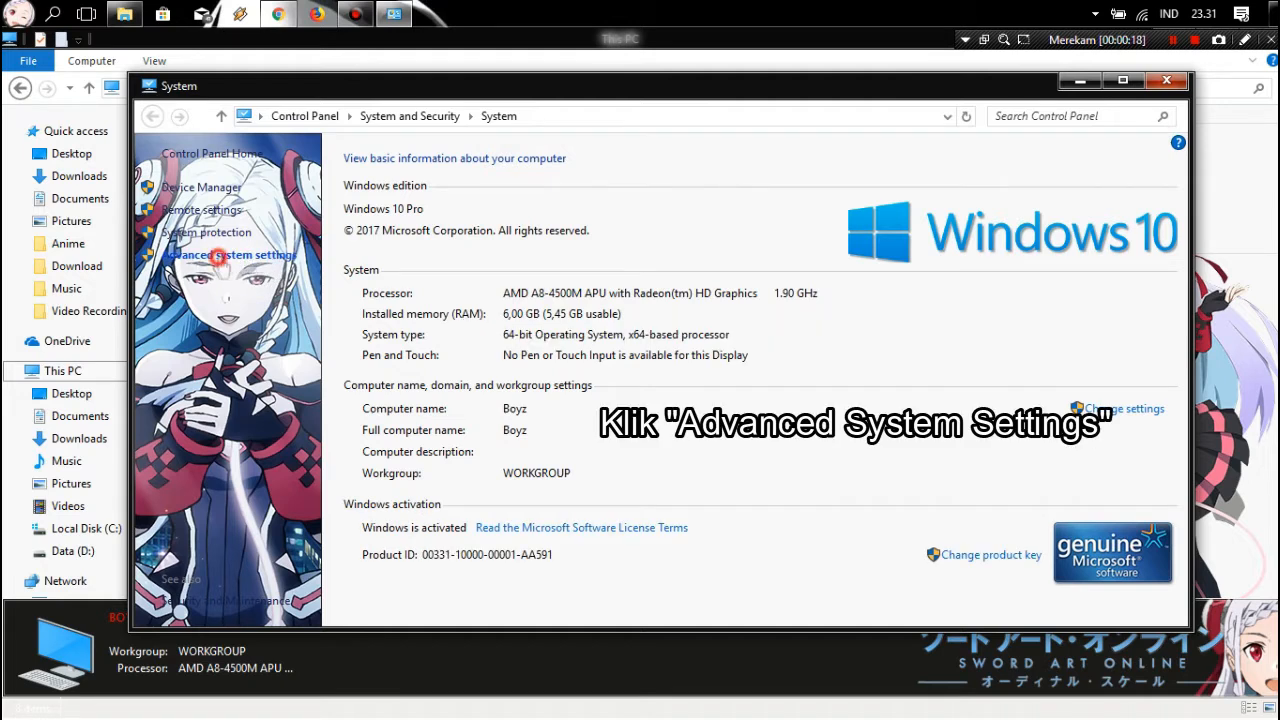
pyautogui.click(221, 258)
pyautogui.moveTo(271, 143); pyautogui.dragTo(578, 147)
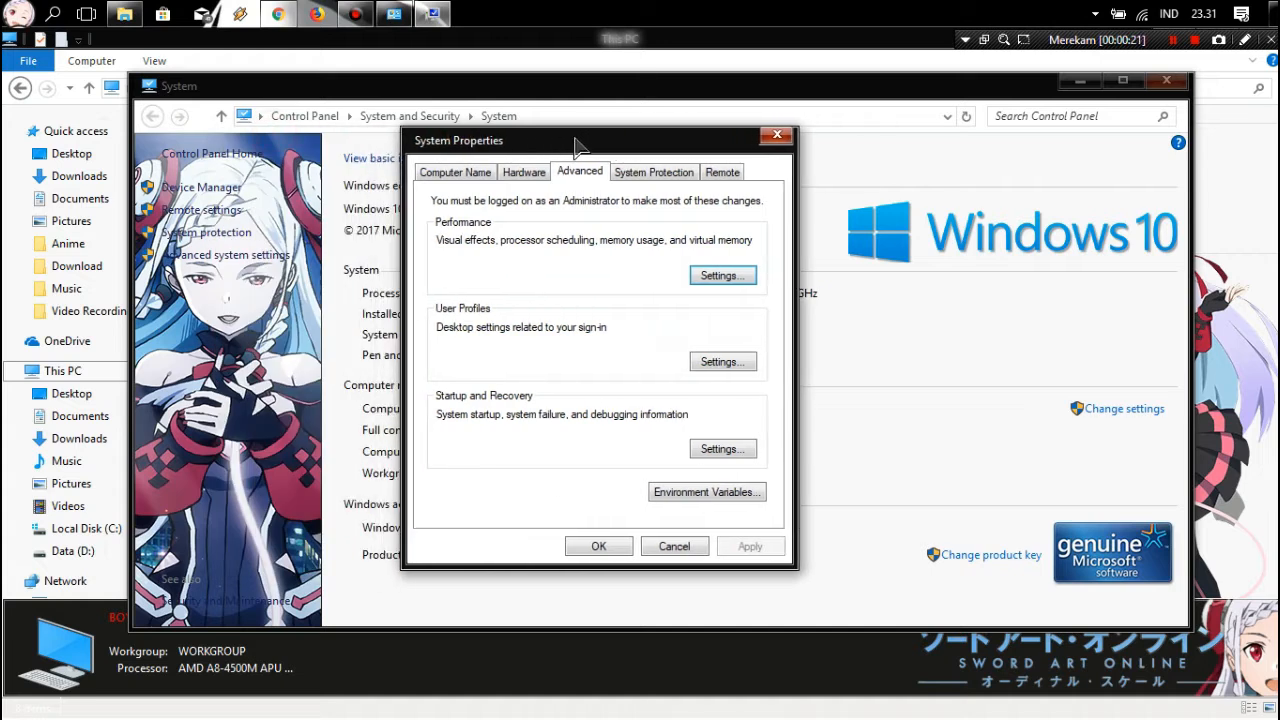
pyautogui.click(718, 277)
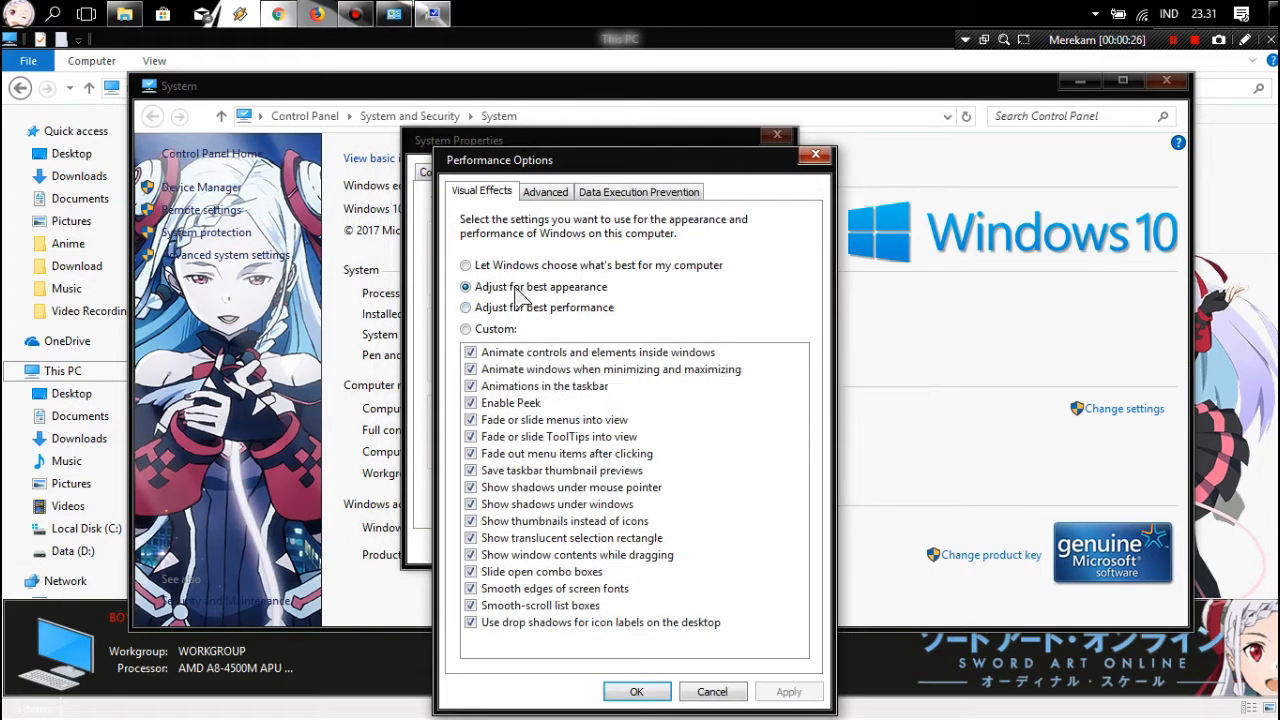
# - Set the visual effects to "Adjust for best performance", apply the change, and close the system windows
pyautogui.click(466, 308)
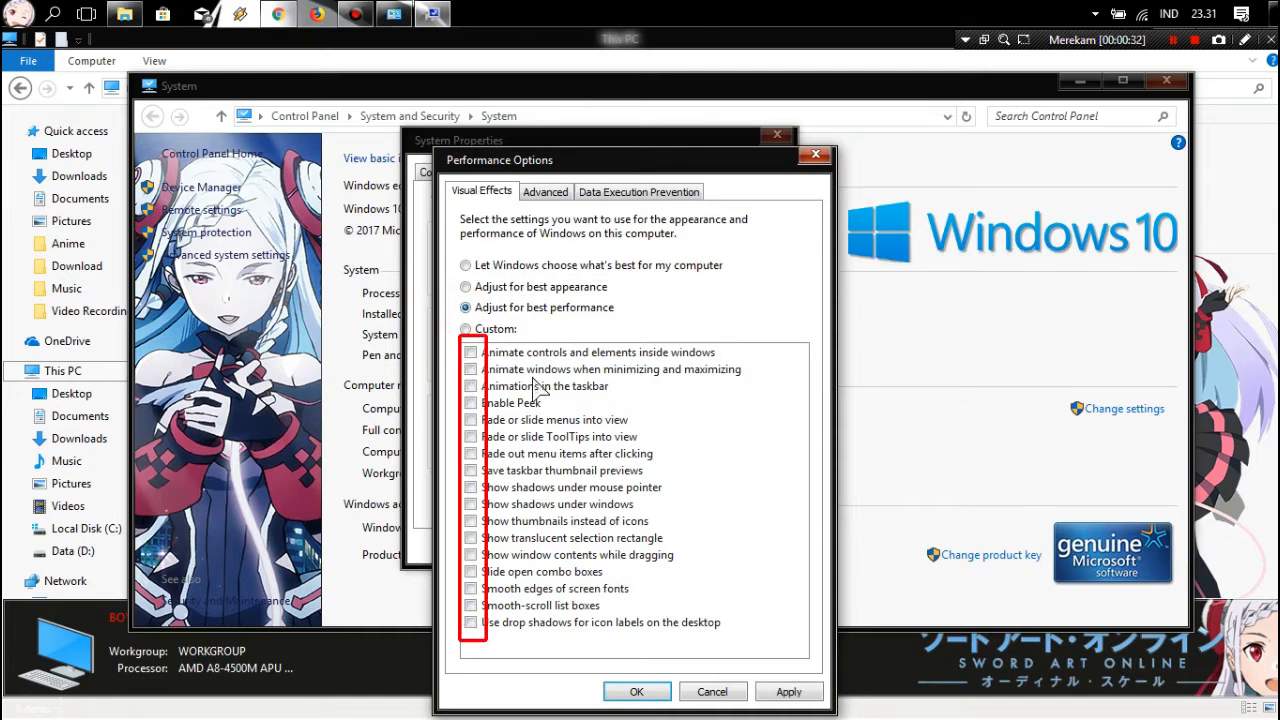
pyautogui.moveTo(648, 168); pyautogui.dragTo(651, 107)
pyautogui.click(790, 630)
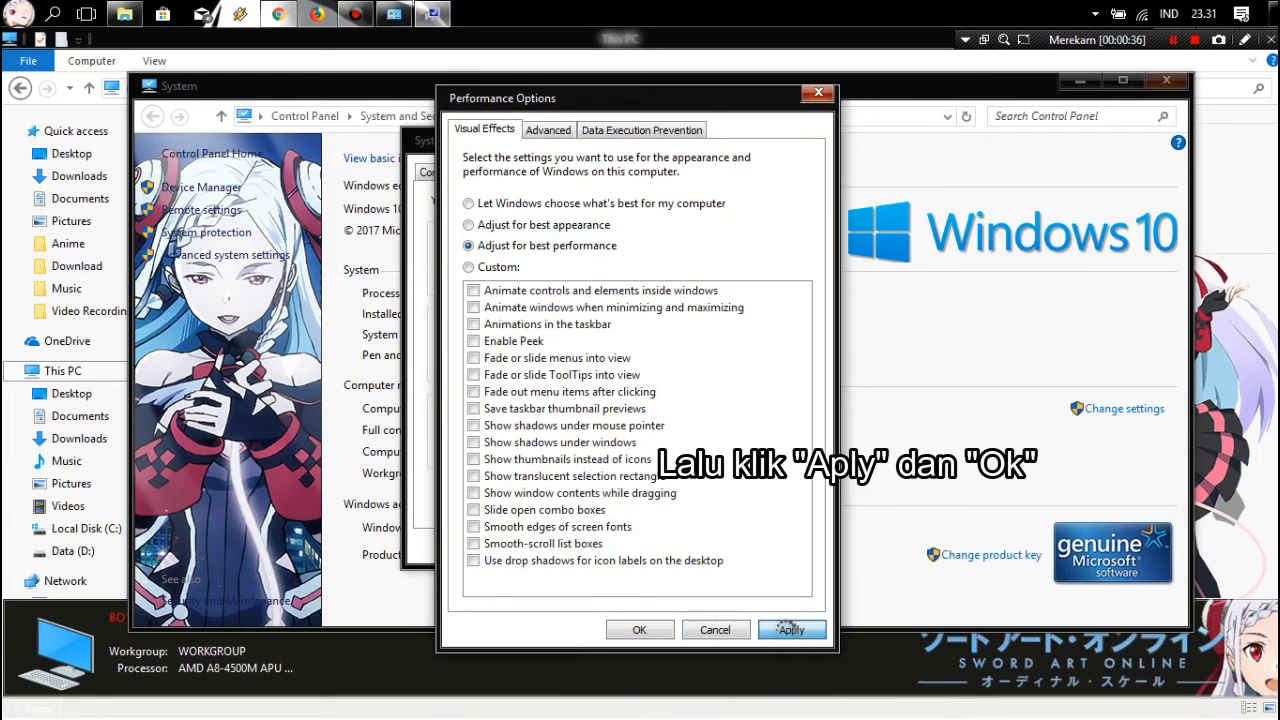
pyautogui.click(639, 630)
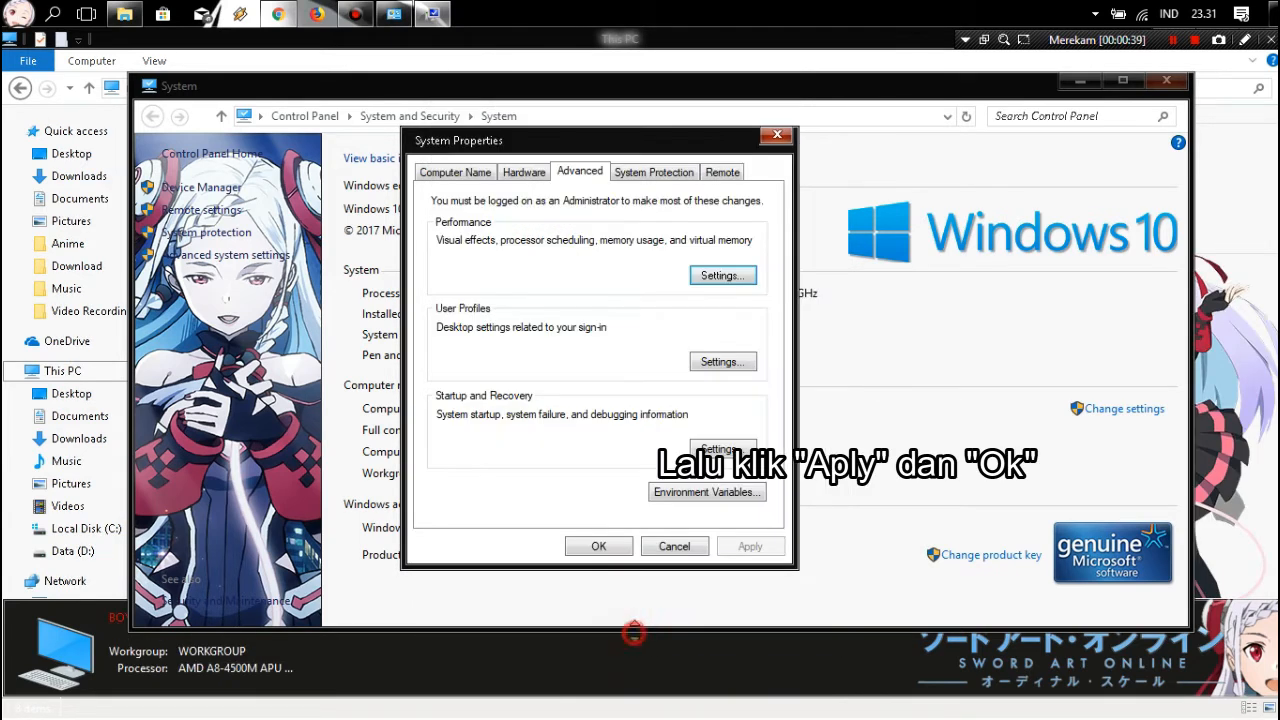
pyautogui.click(600, 546)
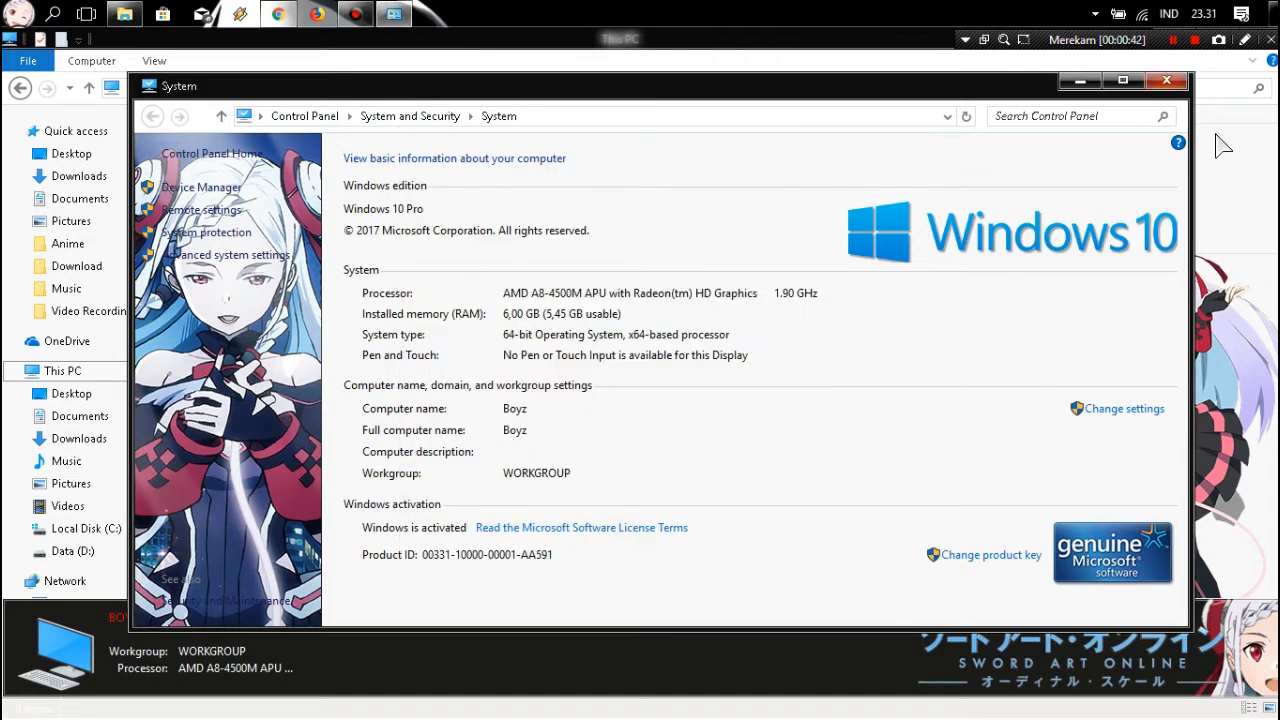
pyautogui.click(1165, 82)
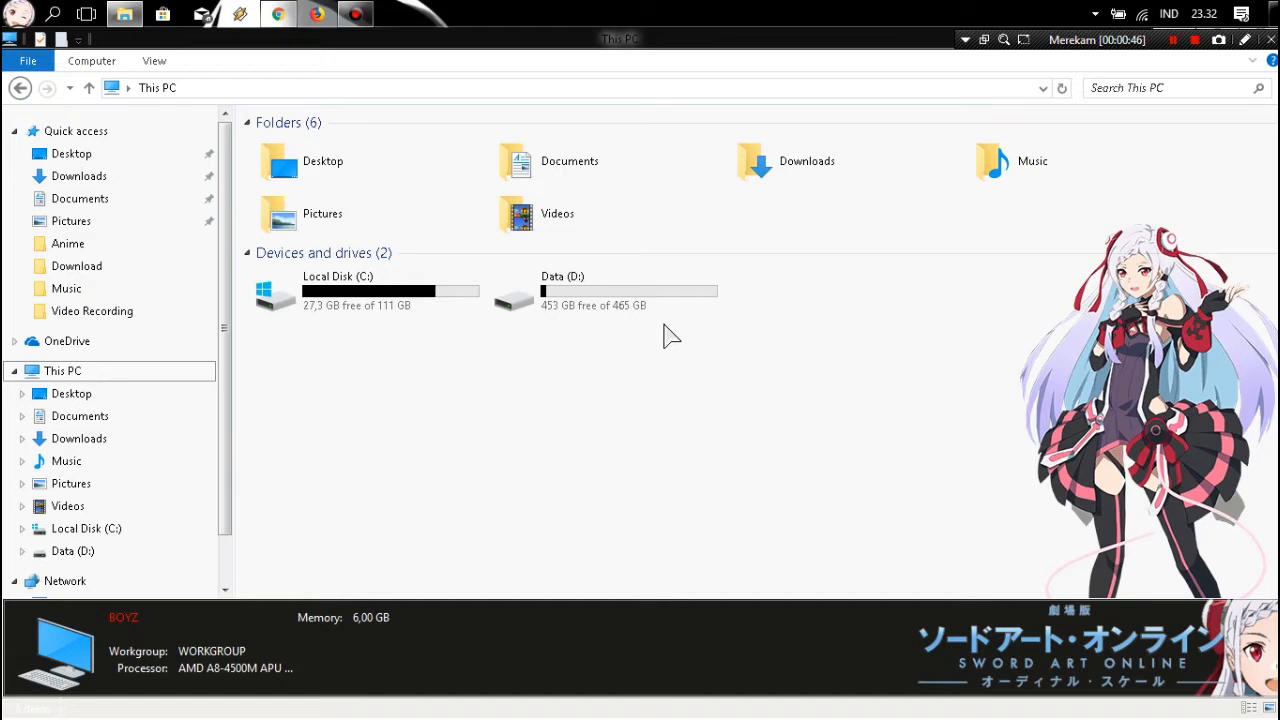
# - Open the Pictures folder in This PC and look over how its image files are displayed
pyautogui.doubleClick(322, 218)
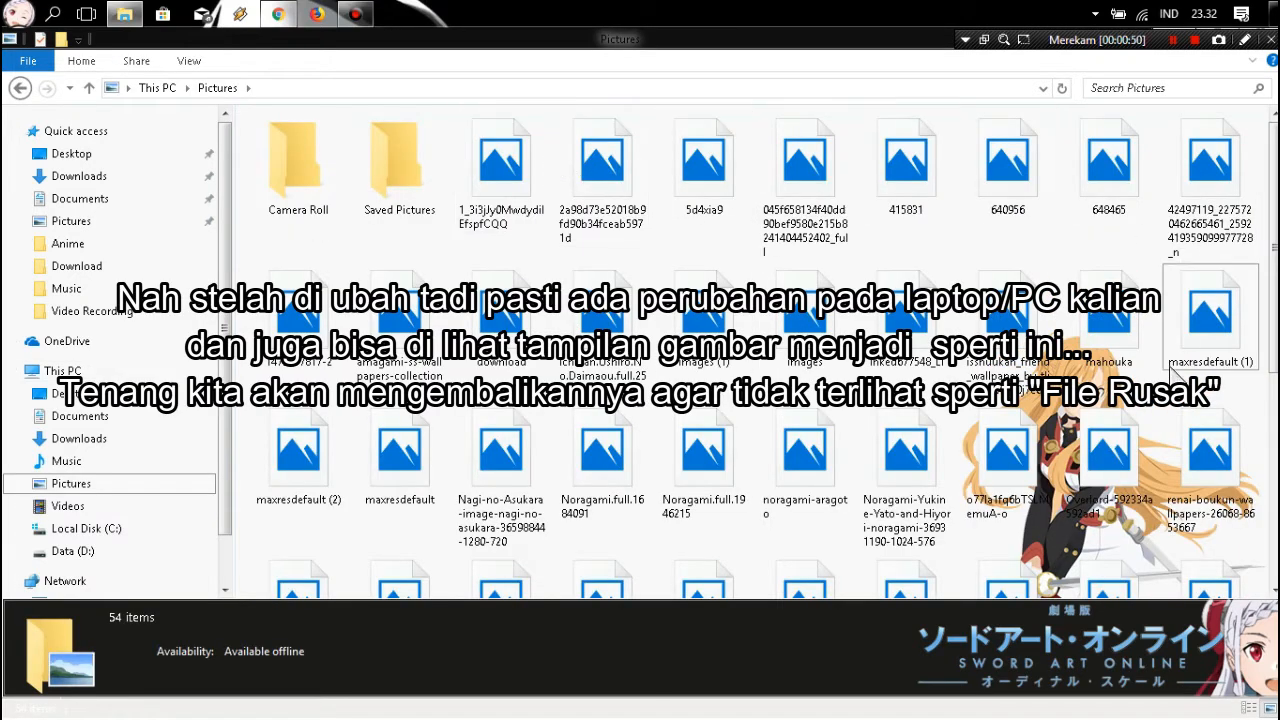
pyautogui.scroll(-4, 829, 570)
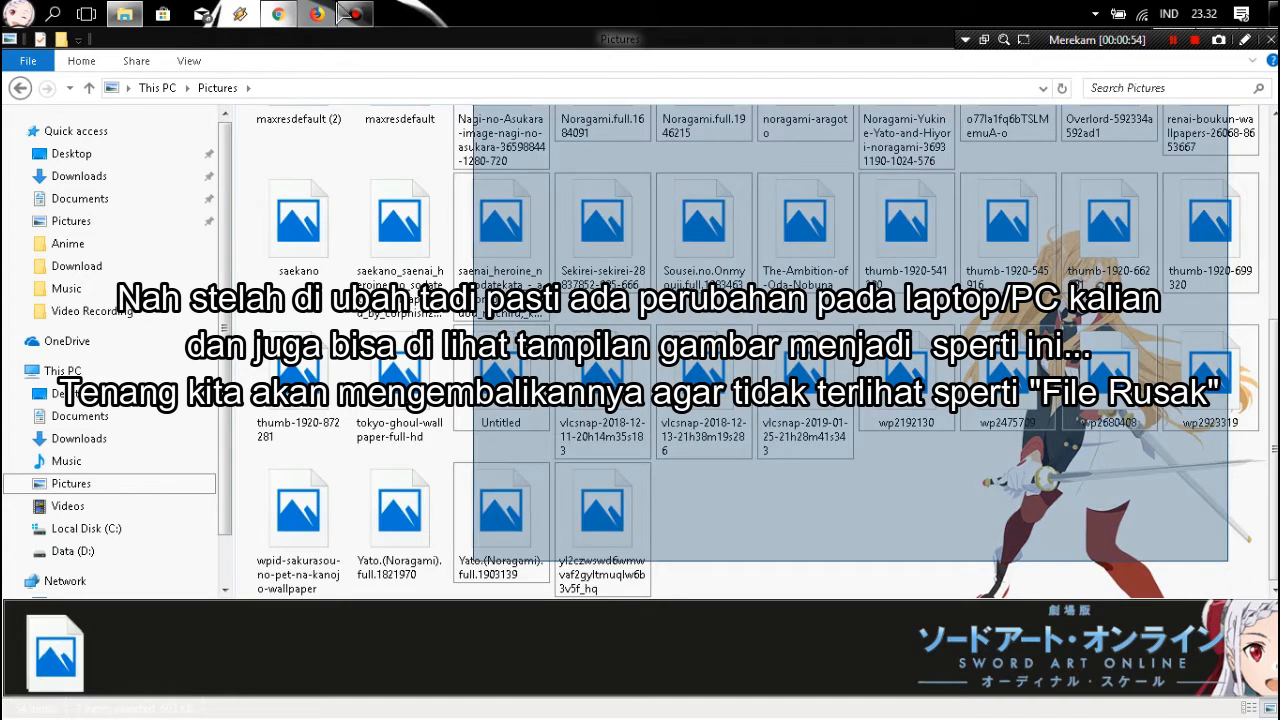
pyautogui.scroll(4, 815, 460)
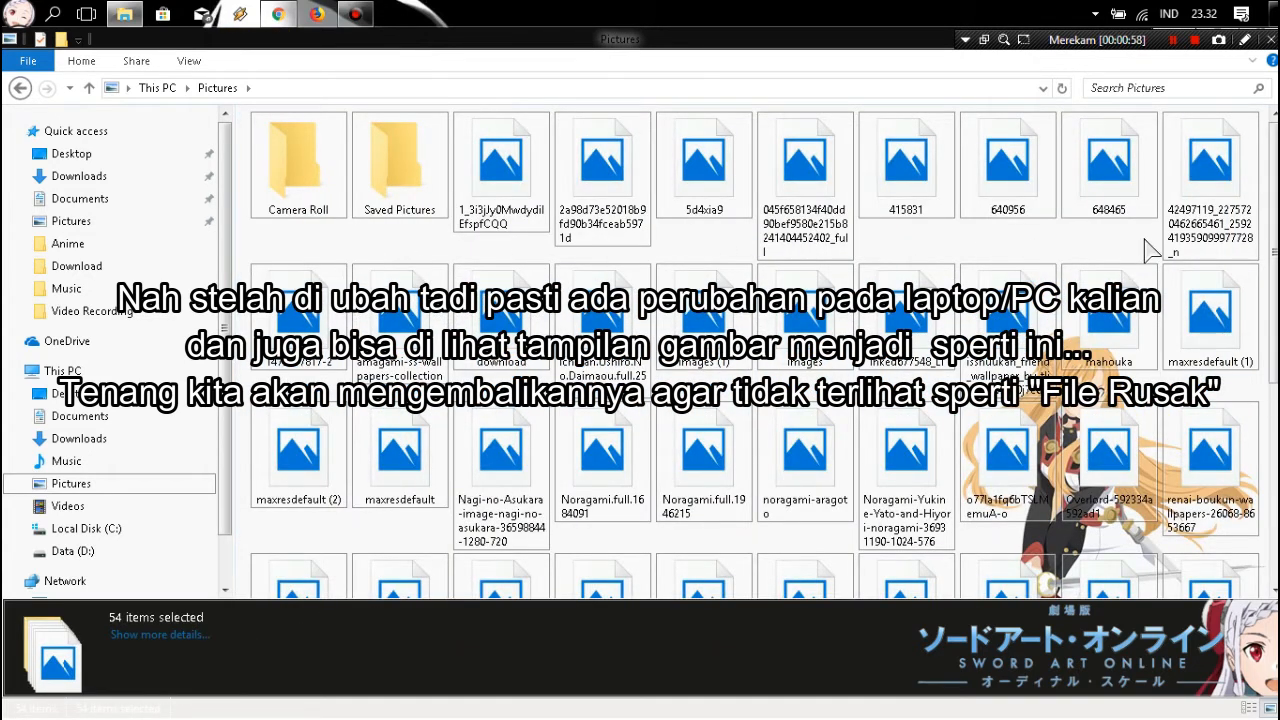
pyautogui.click(700, 260)
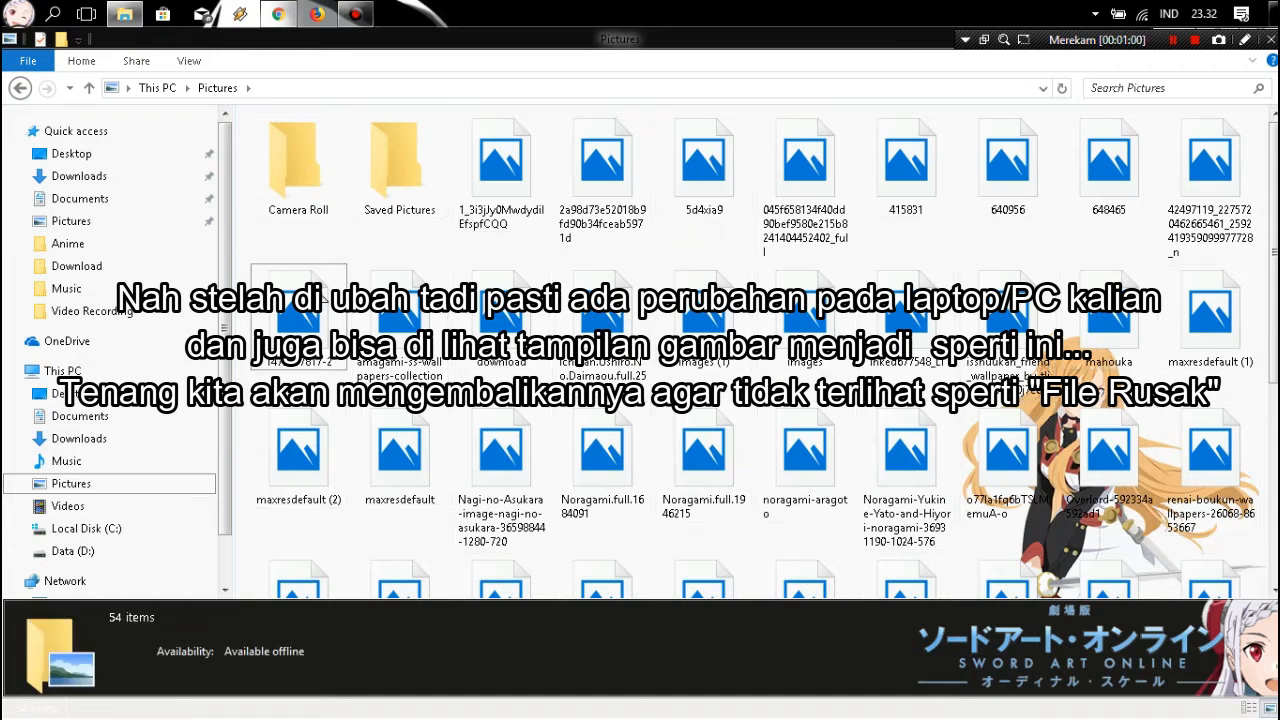
# - Turn off "Always show icons, never thumbnails" in the folder options and check the images in the Pictures folder
pyautogui.click(190, 62)
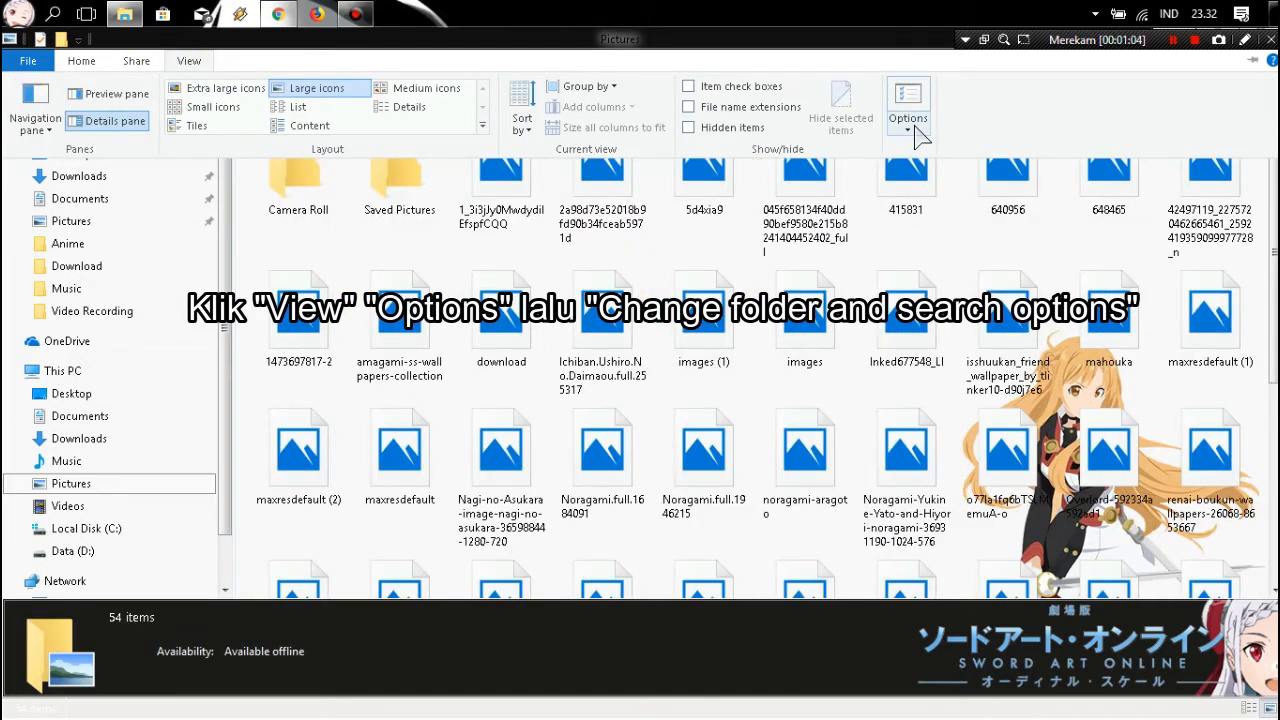
pyautogui.click(910, 128)
pyautogui.click(937, 152)
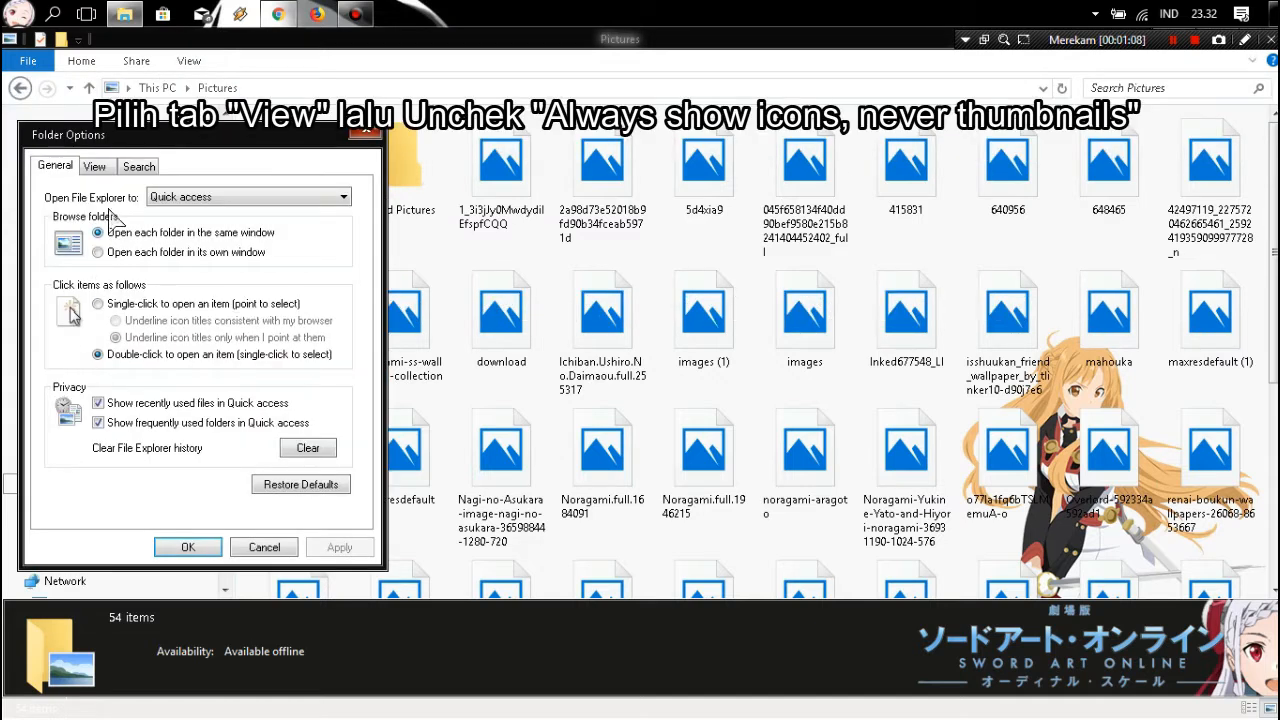
pyautogui.click(96, 167)
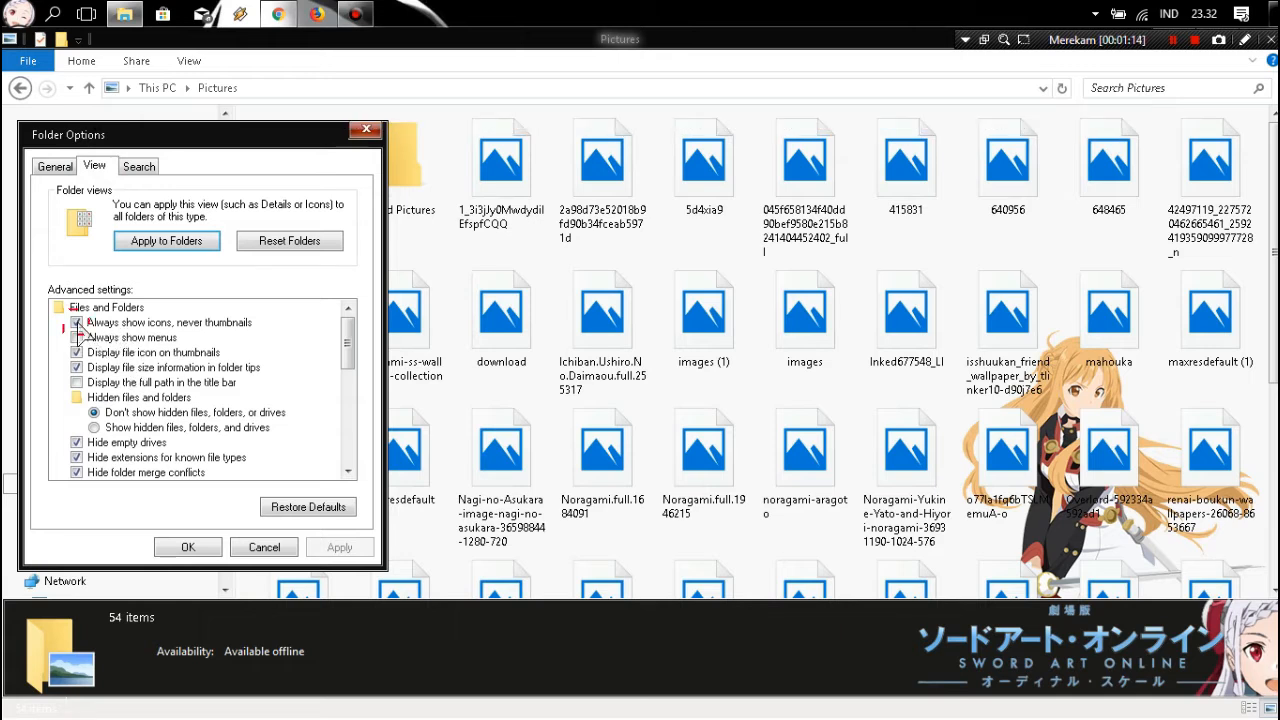
pyautogui.click(76, 323)
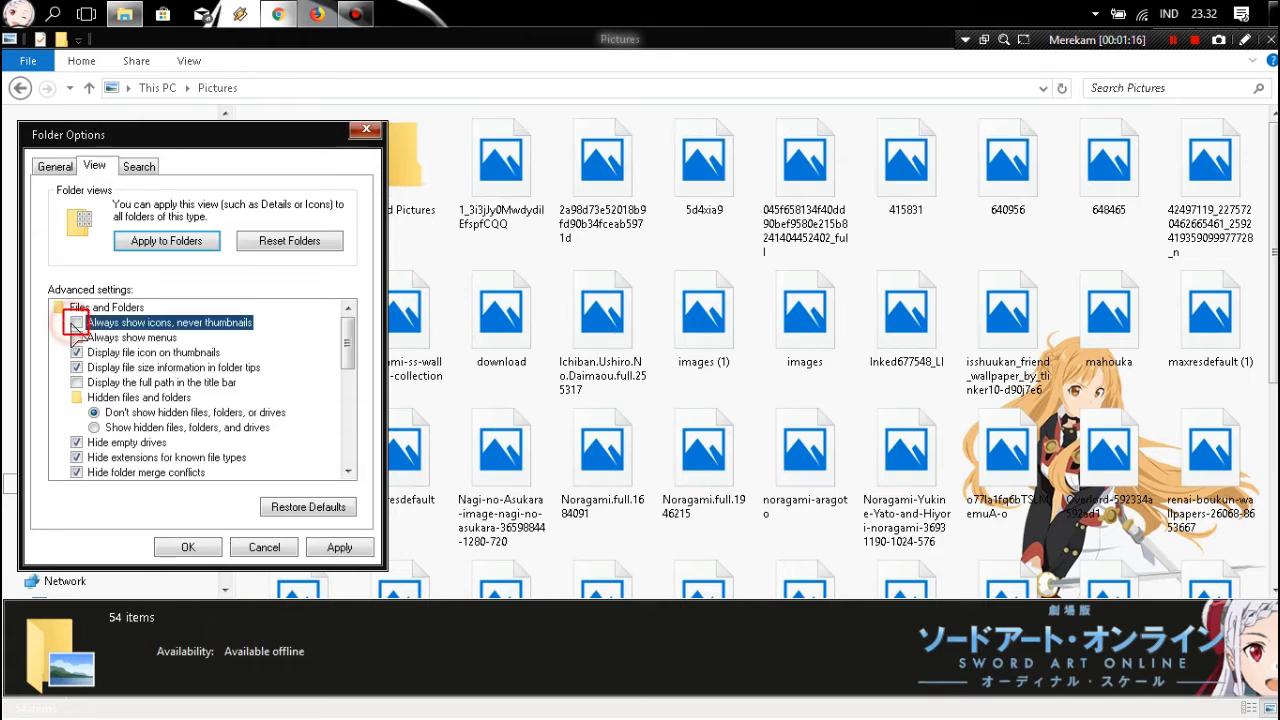
pyautogui.click(338, 549)
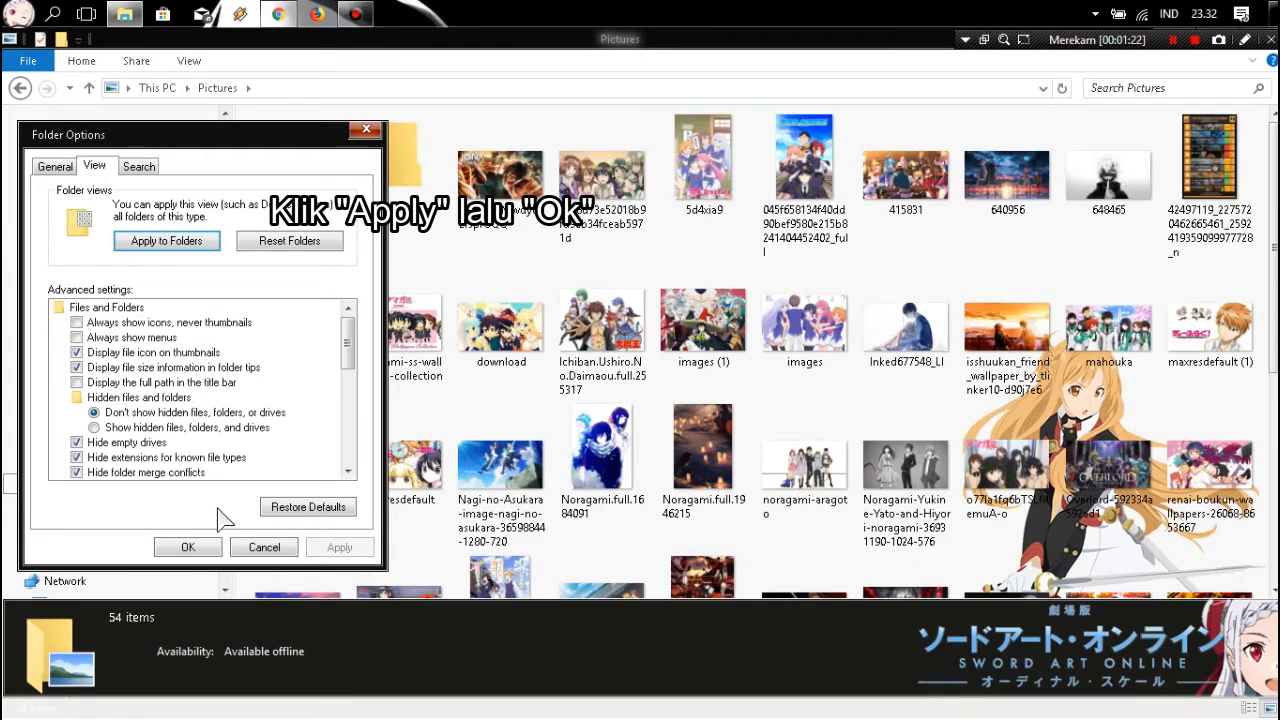
pyautogui.click(188, 549)
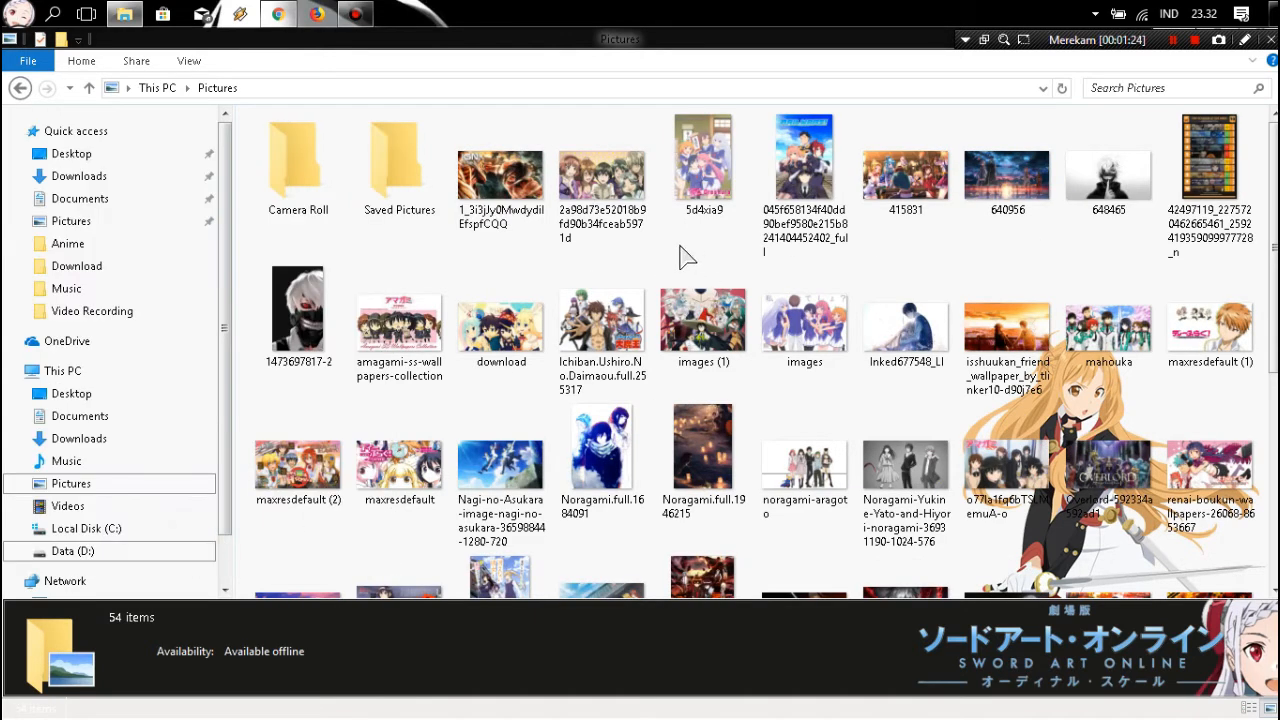
pyautogui.scroll(-5, 686, 257)
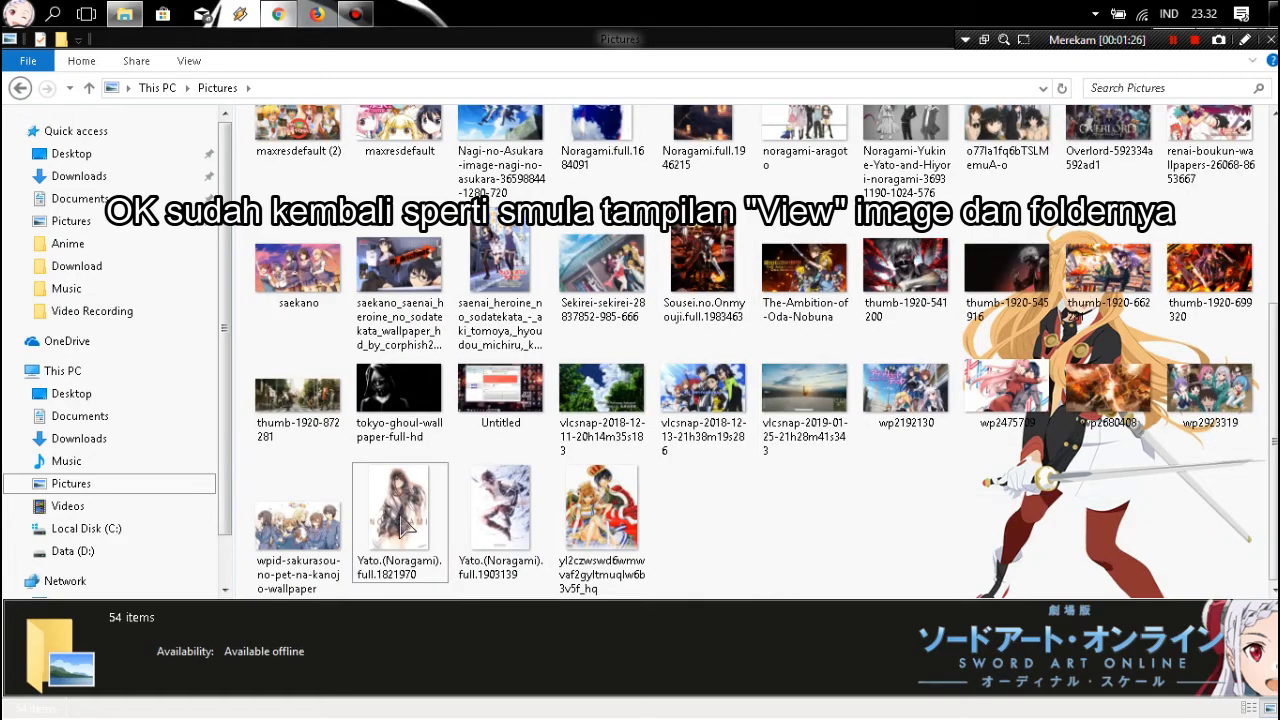
pyautogui.scroll(4, 362, 510)
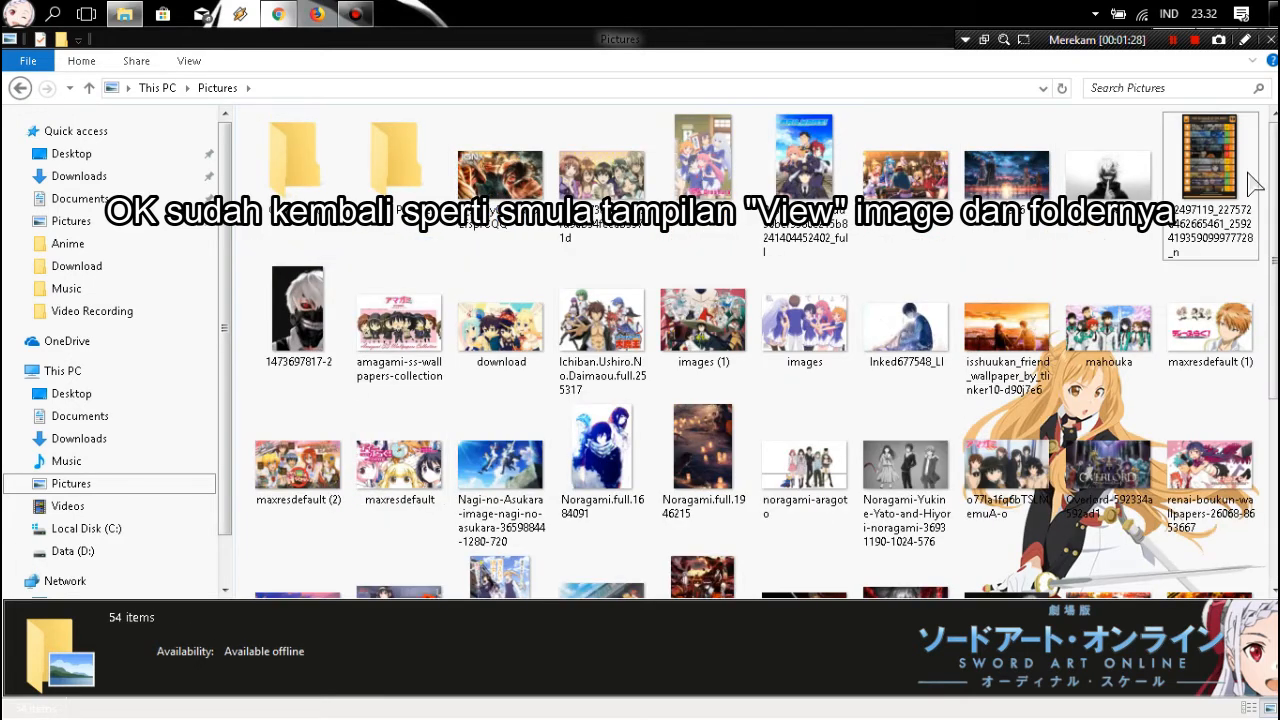
pyautogui.scroll(-3, 1220, 200)
pyautogui.scroll(3, 1203, 538)
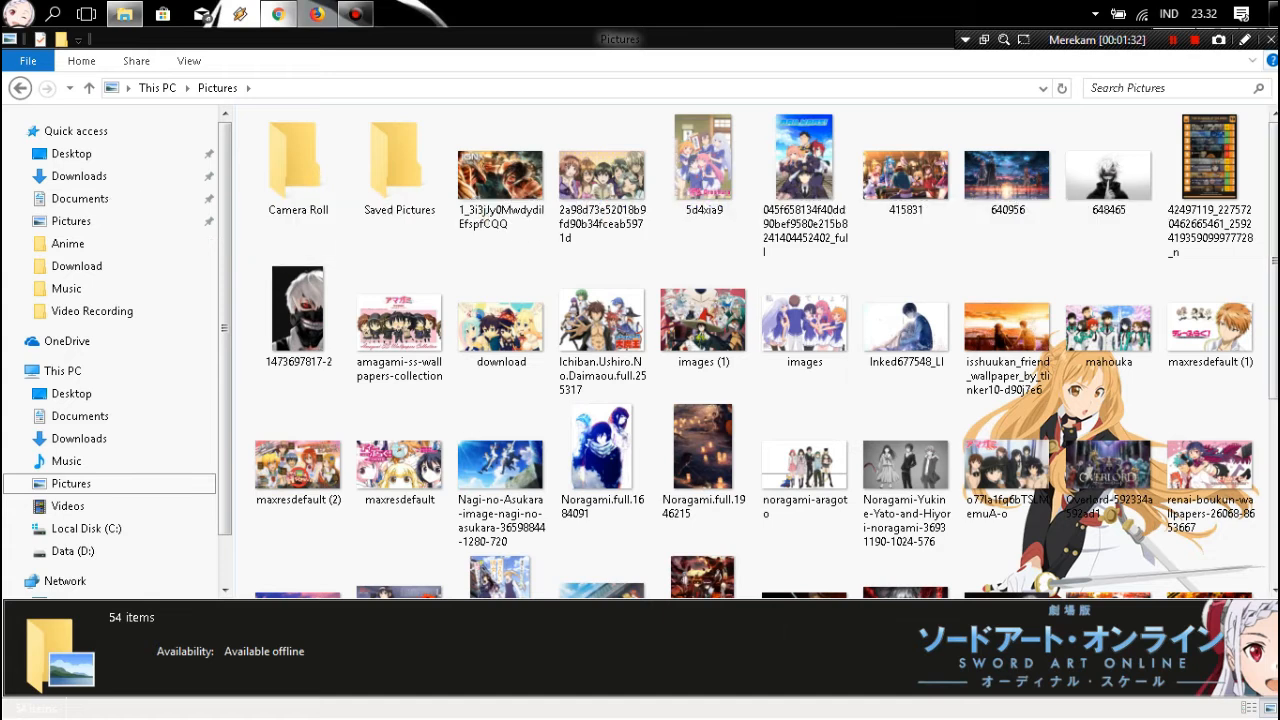
# - Minimize the File Explorer window to return to the desktop
pyautogui.moveTo(318, 18)
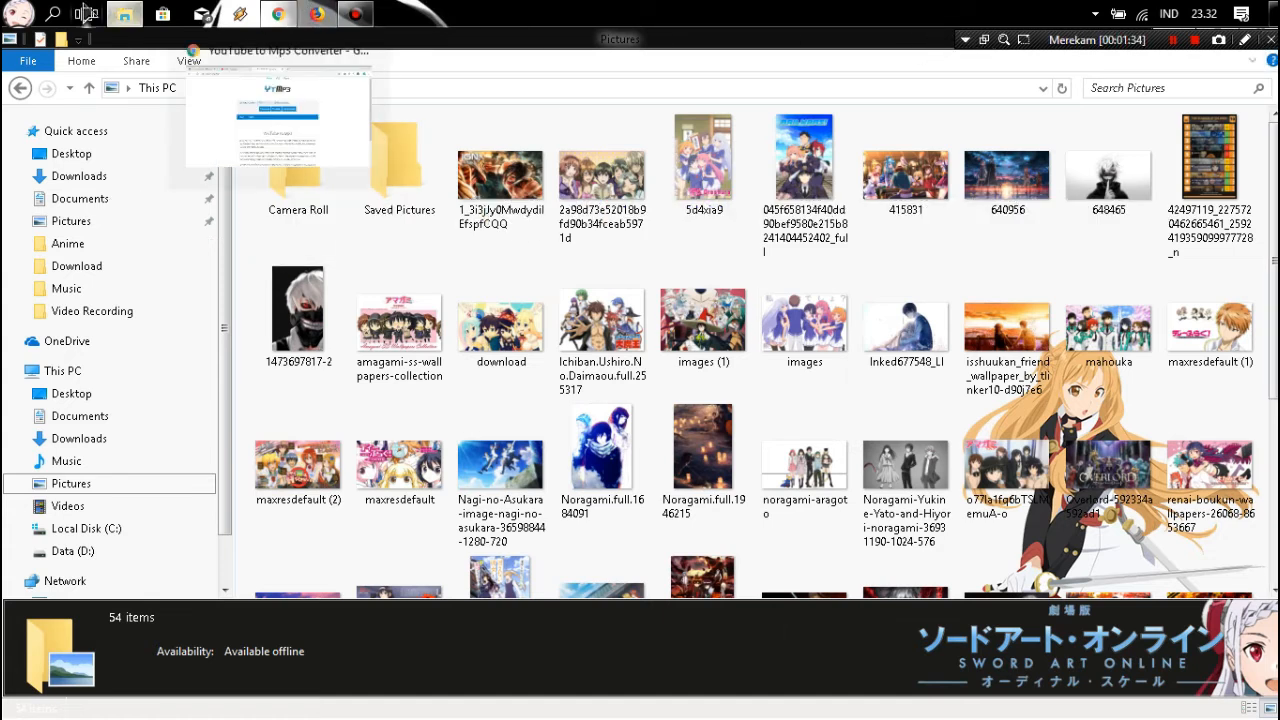
pyautogui.click(124, 14)
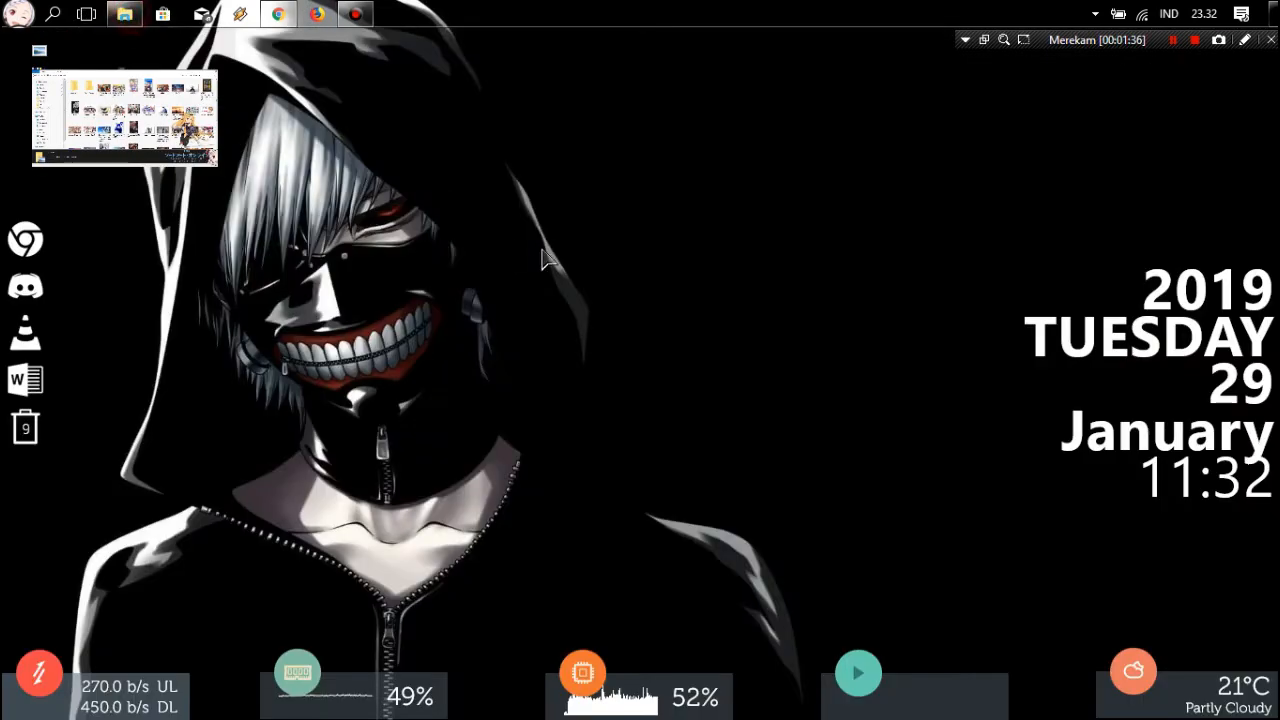
pyautogui.rightClick(551, 247)
pyautogui.rightClick(647, 349)
pyautogui.click(691, 449)
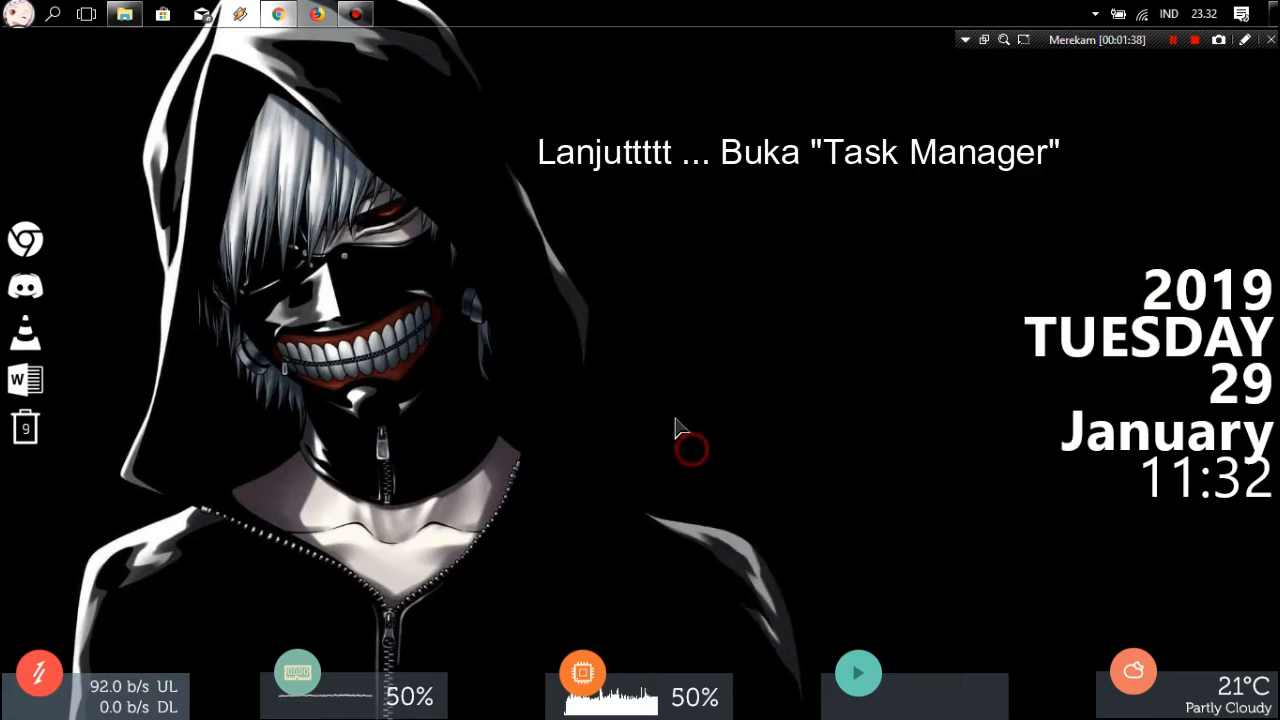
# - Open Task Manager and go through the startup programs and their startup impact
pyautogui.rightClick(641, 14)
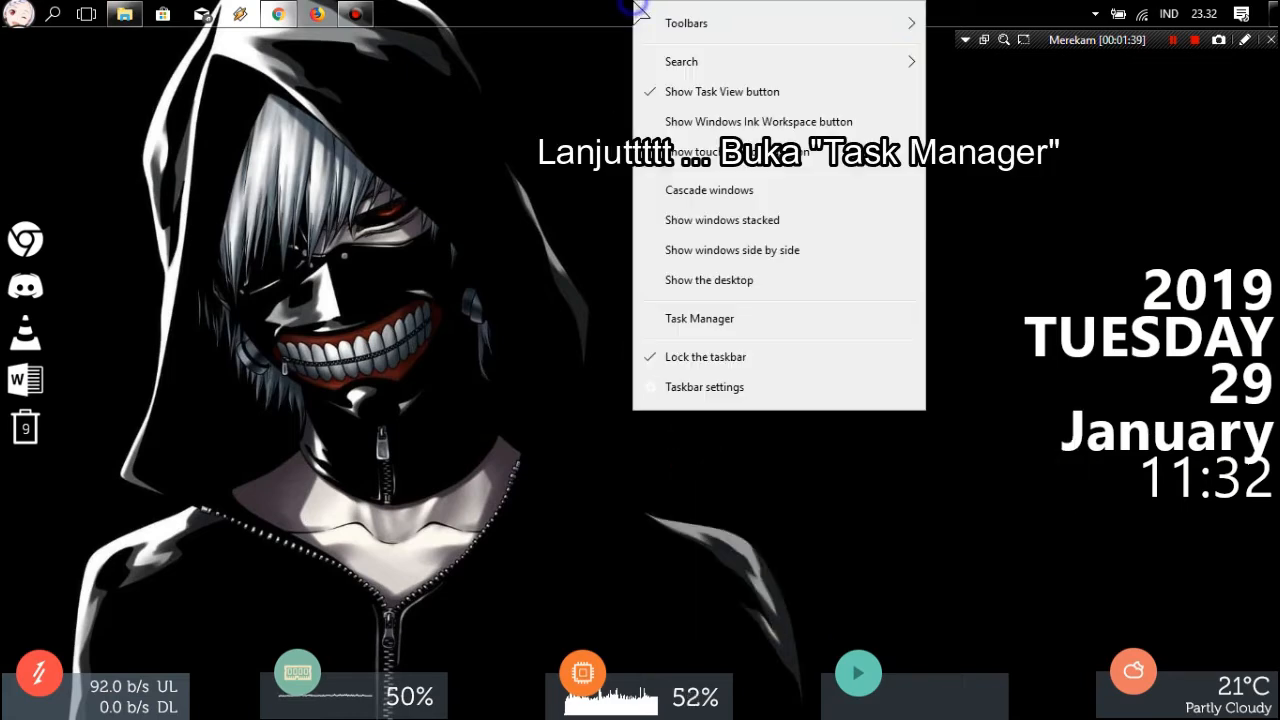
pyautogui.click(704, 331)
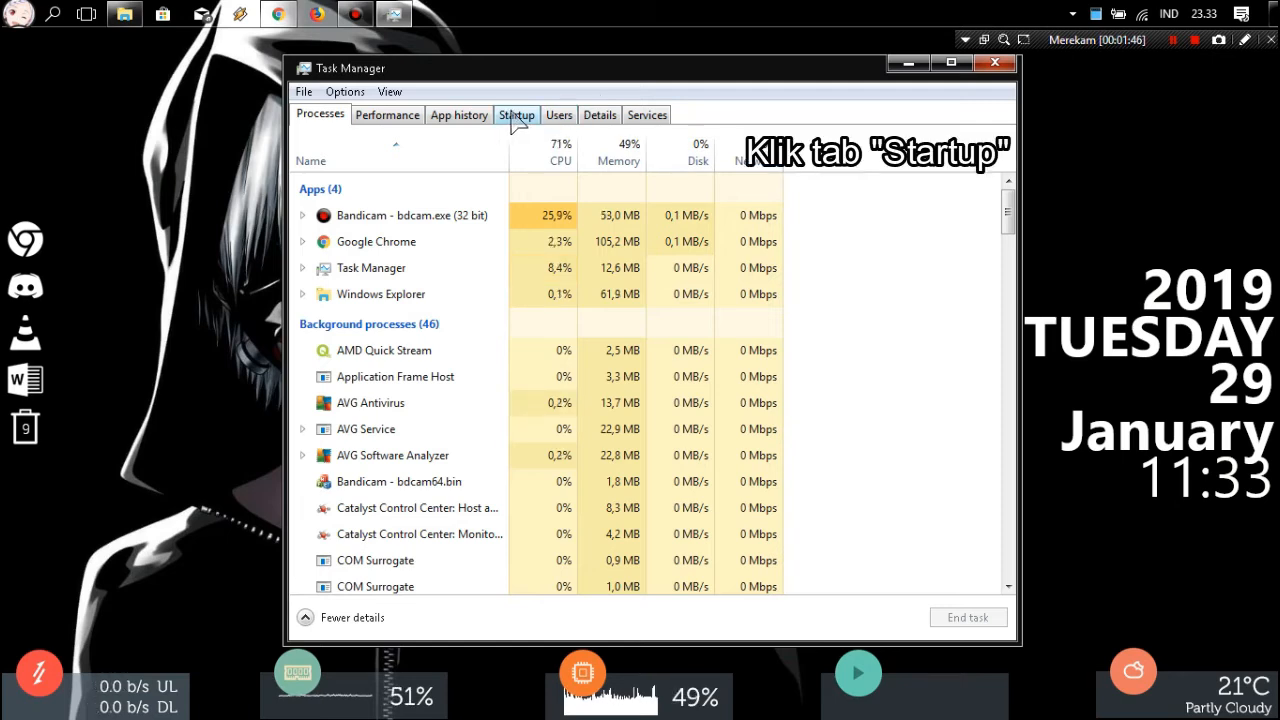
pyautogui.click(516, 116)
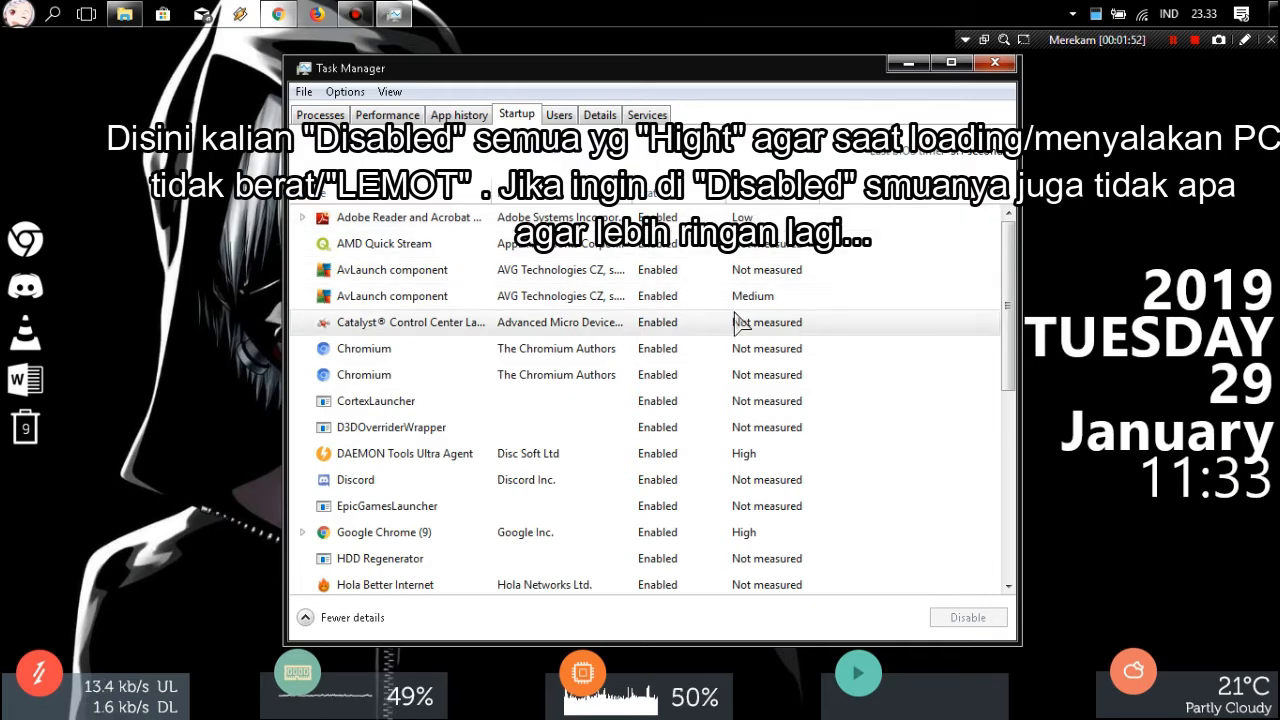
pyautogui.scroll(-3, 720, 440)
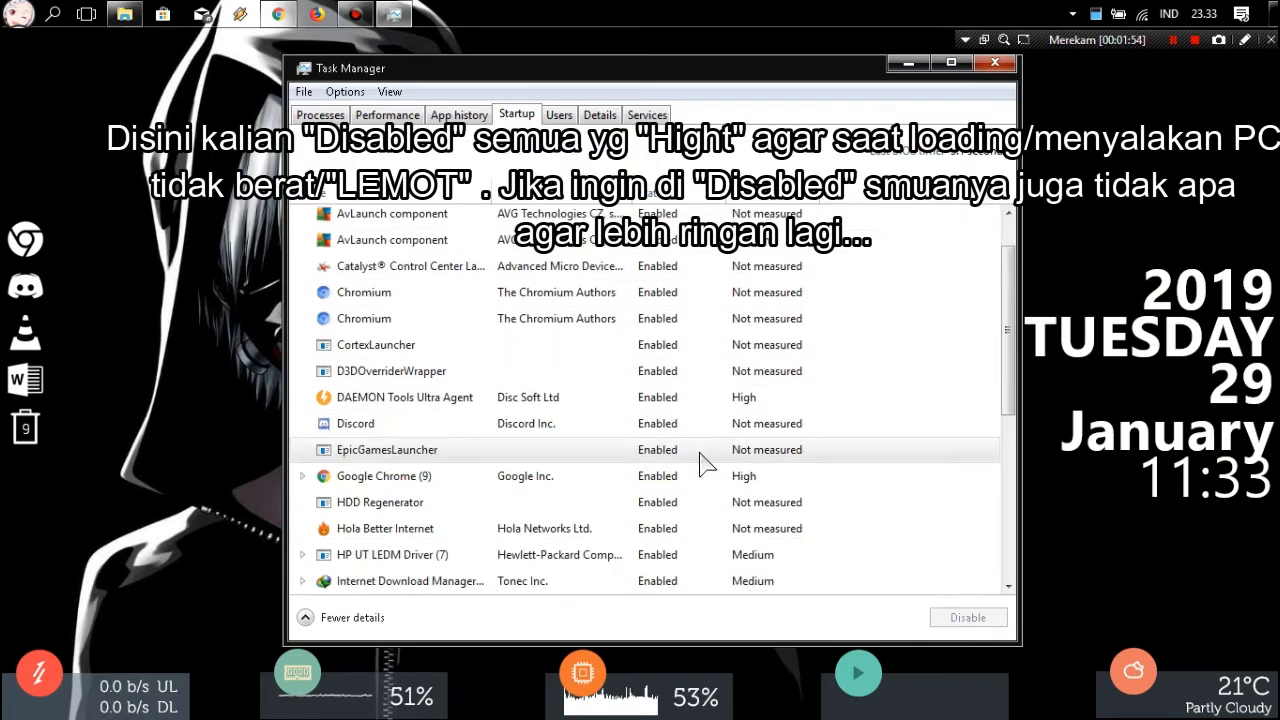
pyautogui.scroll(-5, 730, 420)
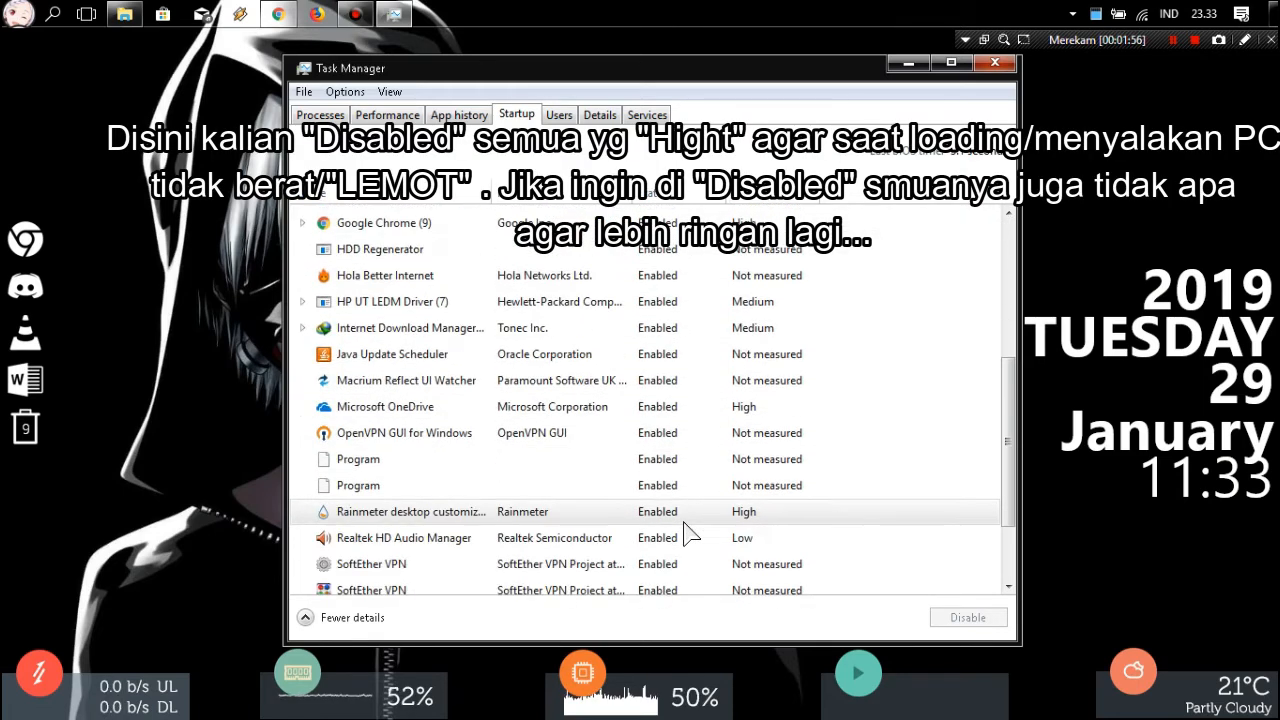
pyautogui.scroll(5, 750, 500)
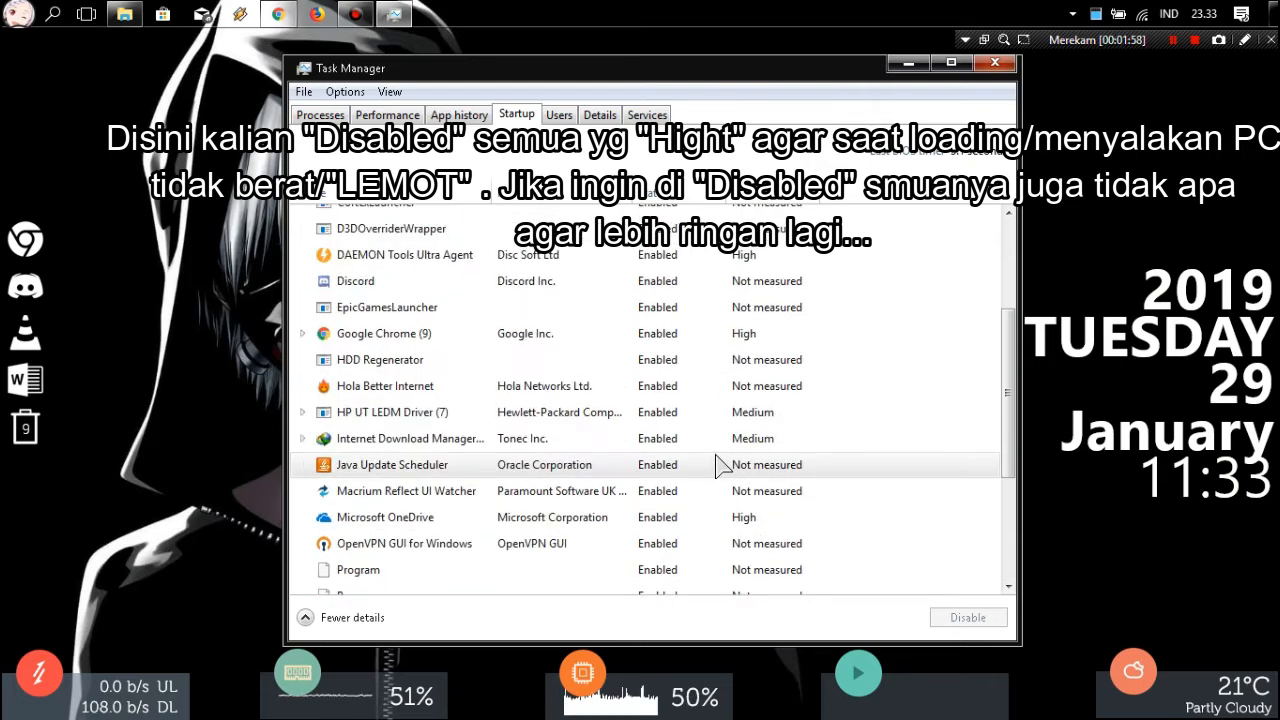
# - Disable the startup entries Adobe Reader and Acrobat, Software and Drivers, Rainmeter and Microsoft OneDrive
pyautogui.rightClick(686, 217)
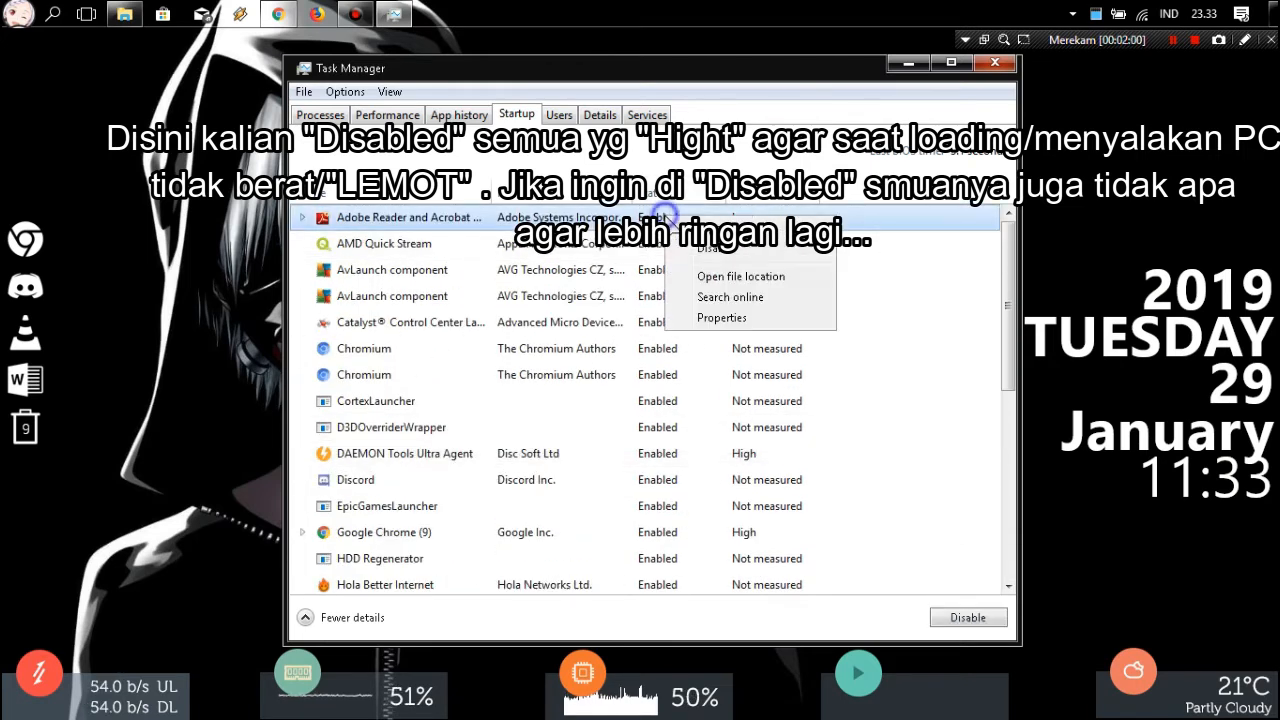
pyautogui.click(733, 252)
pyautogui.scroll(-5, 745, 440)
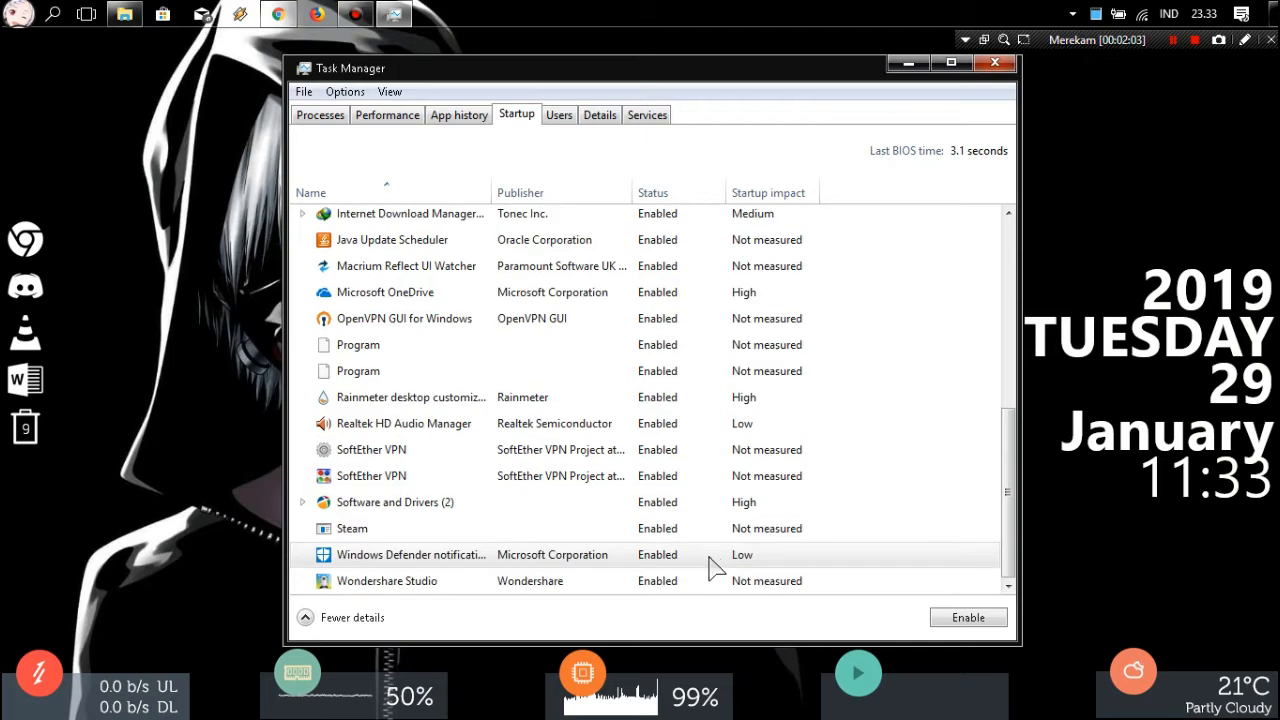
pyautogui.rightClick(682, 502)
pyautogui.click(712, 531)
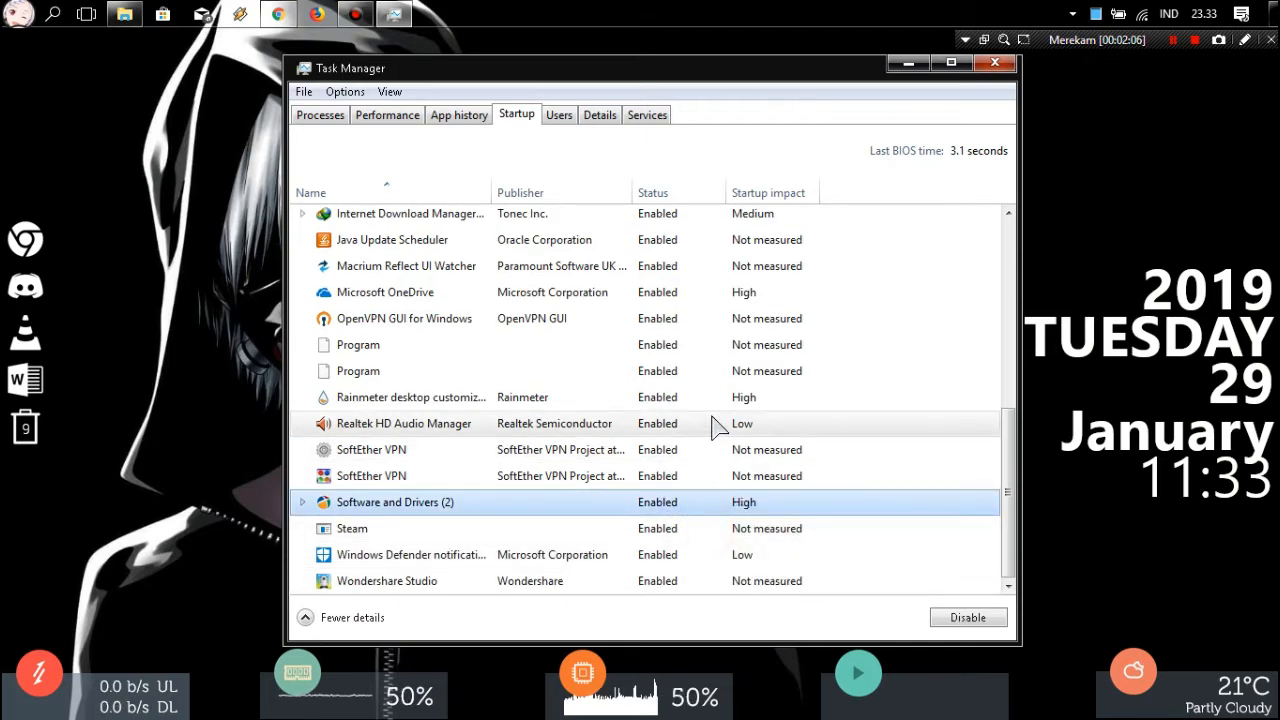
pyautogui.rightClick(703, 398)
pyautogui.click(749, 409)
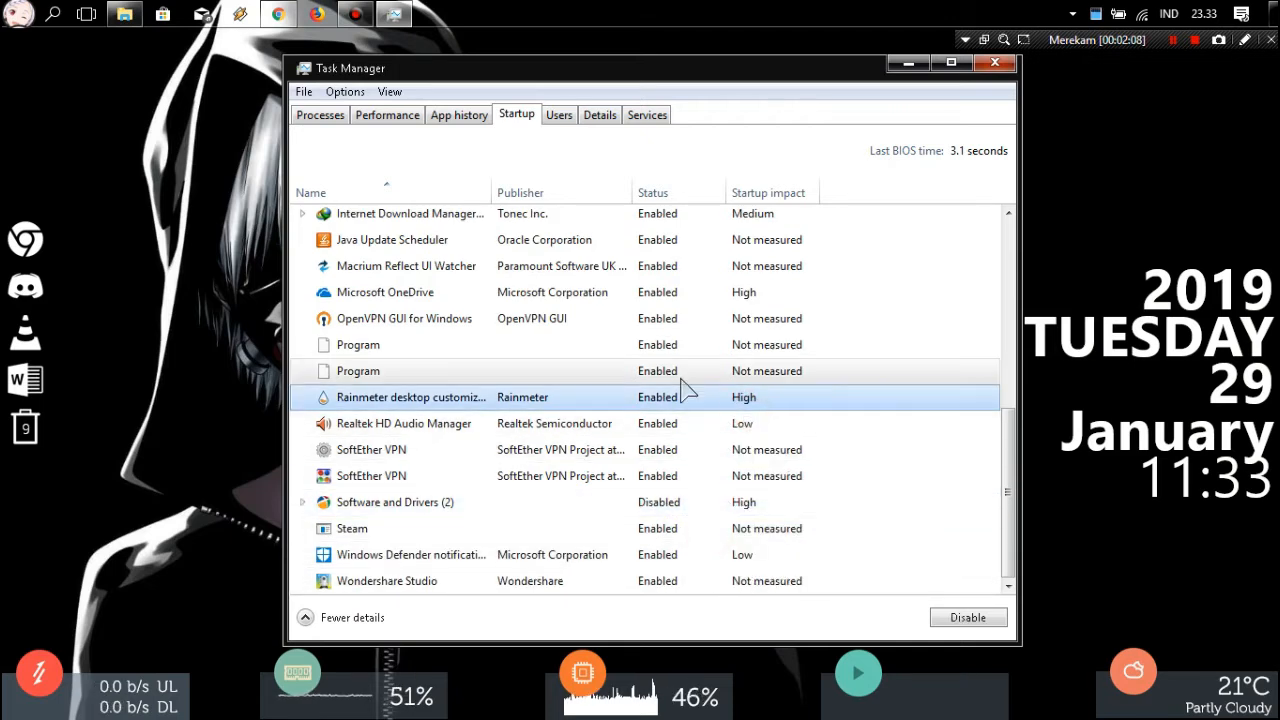
pyautogui.rightClick(663, 293)
pyautogui.click(694, 305)
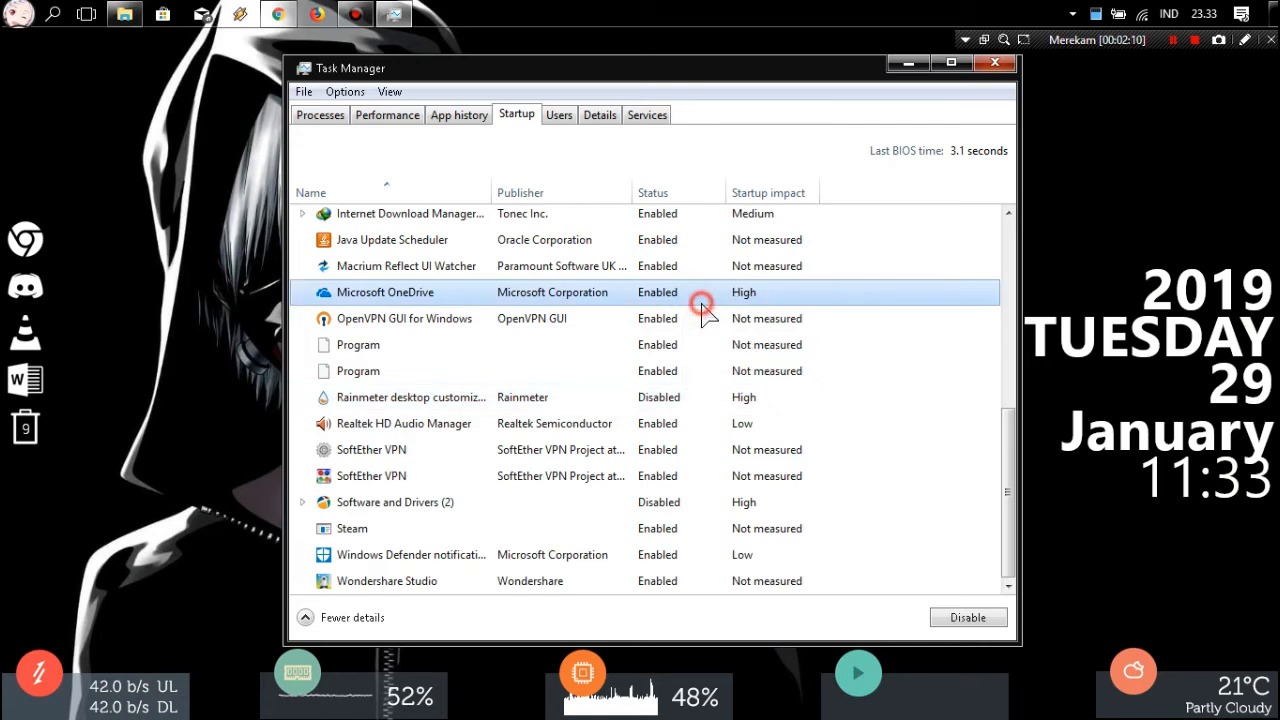
# - Disable the medium-impact startup entries Internet Download Manager and HP UT LEDM Driver
pyautogui.scroll(1, 706, 315)
pyautogui.rightClick(690, 298)
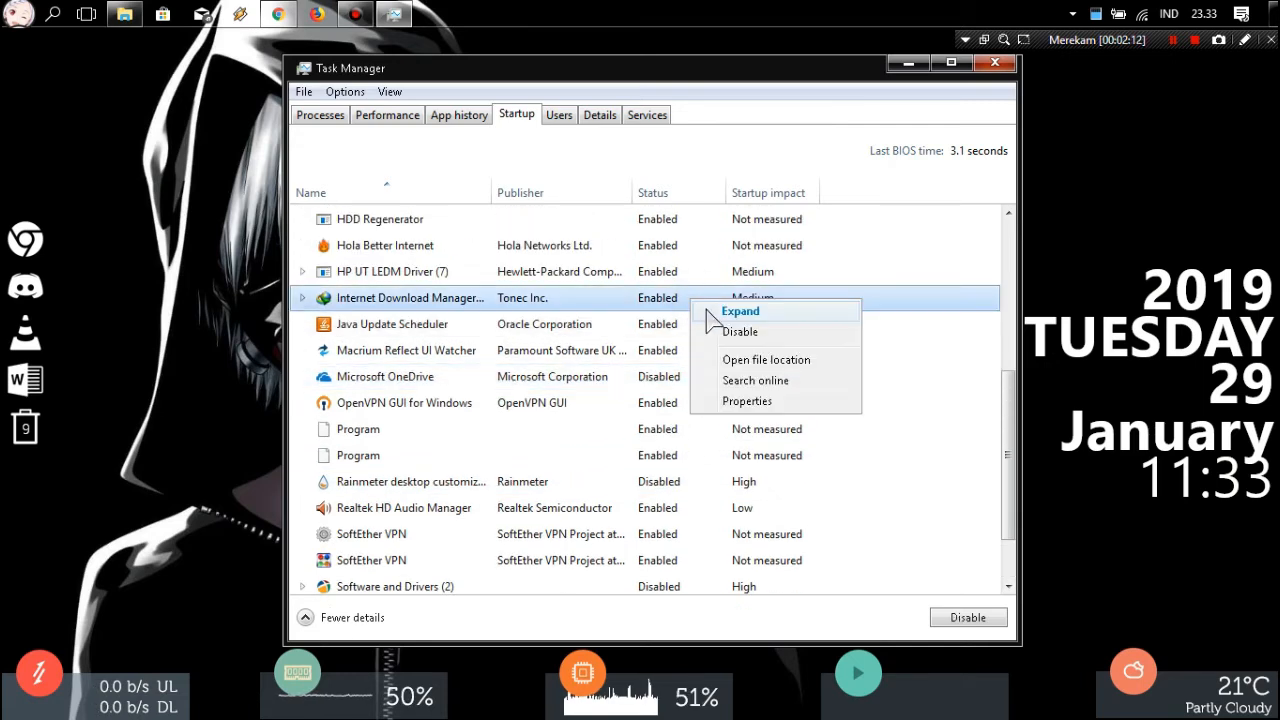
pyautogui.click(726, 334)
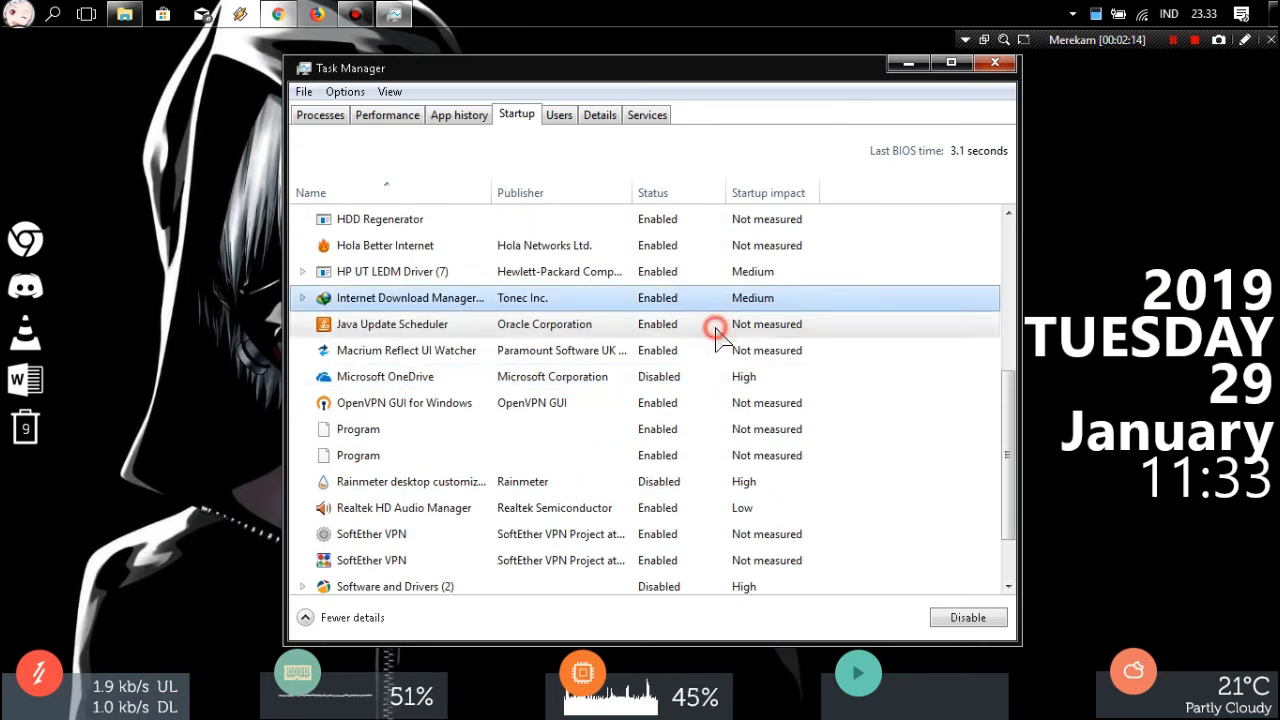
pyautogui.rightClick(705, 302)
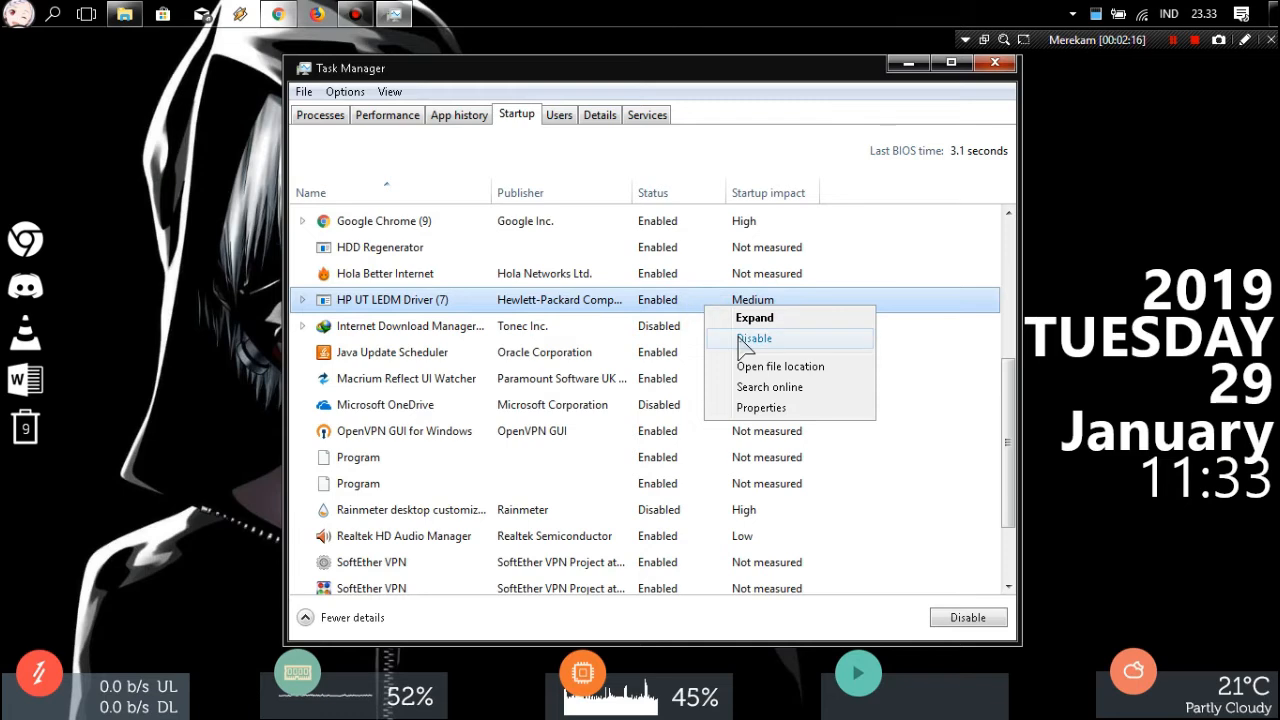
pyautogui.click(741, 340)
# - Disable the high-impact startup entries Google Chrome and DAEMON Tools Ultra Agent
pyautogui.rightClick(730, 306)
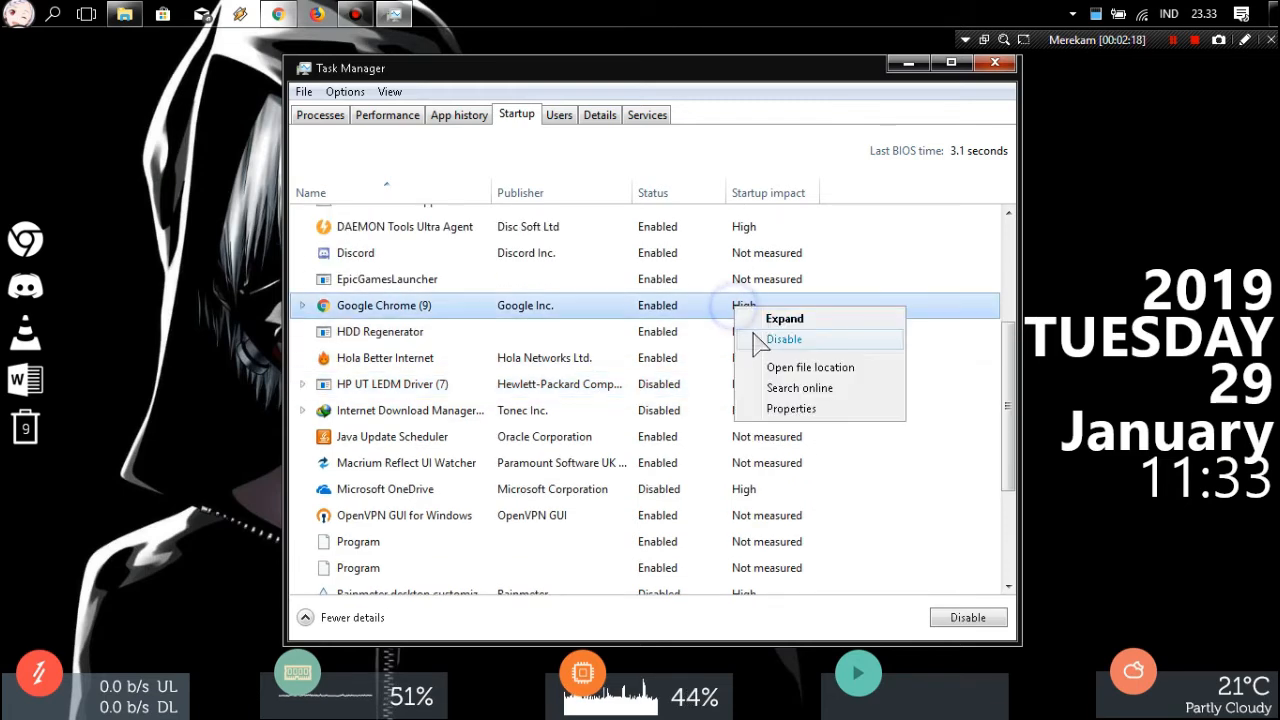
pyautogui.click(757, 338)
pyautogui.scroll(1, 757, 338)
pyautogui.rightClick(737, 311)
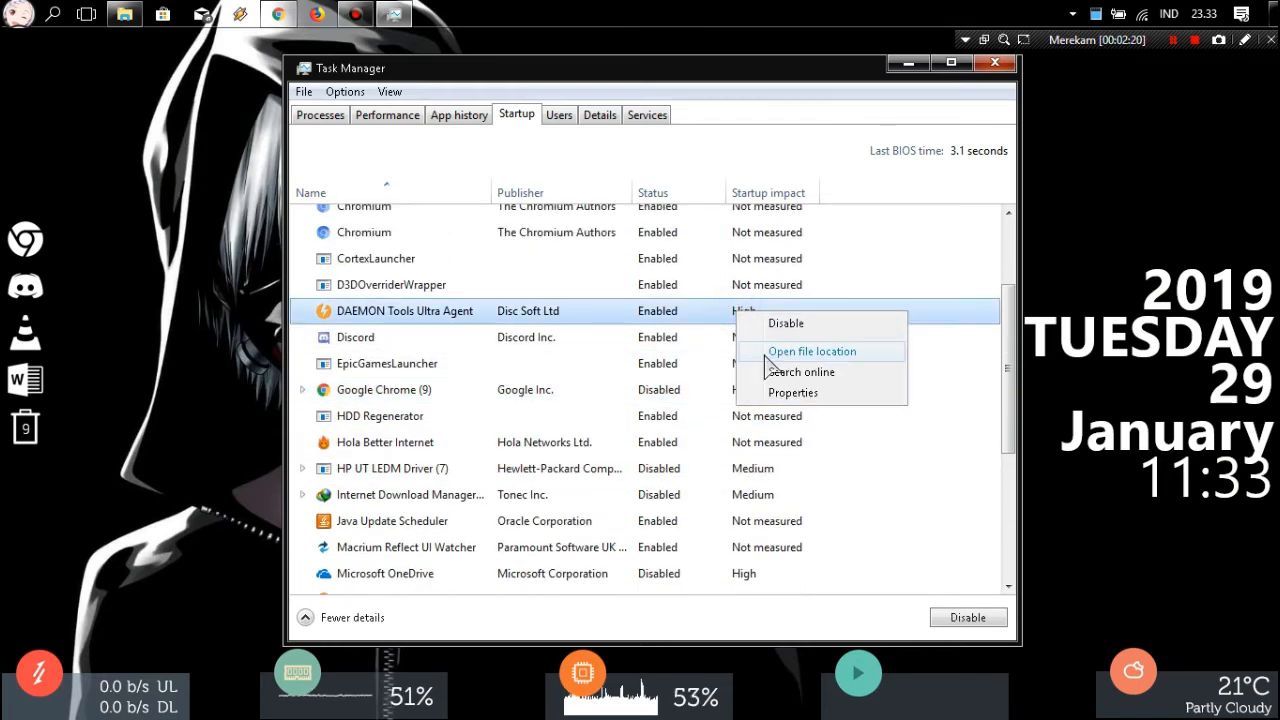
pyautogui.click(775, 325)
# - Try to disable the AvLaunch component startup entry that has medium startup impact
pyautogui.scroll(2, 705, 350)
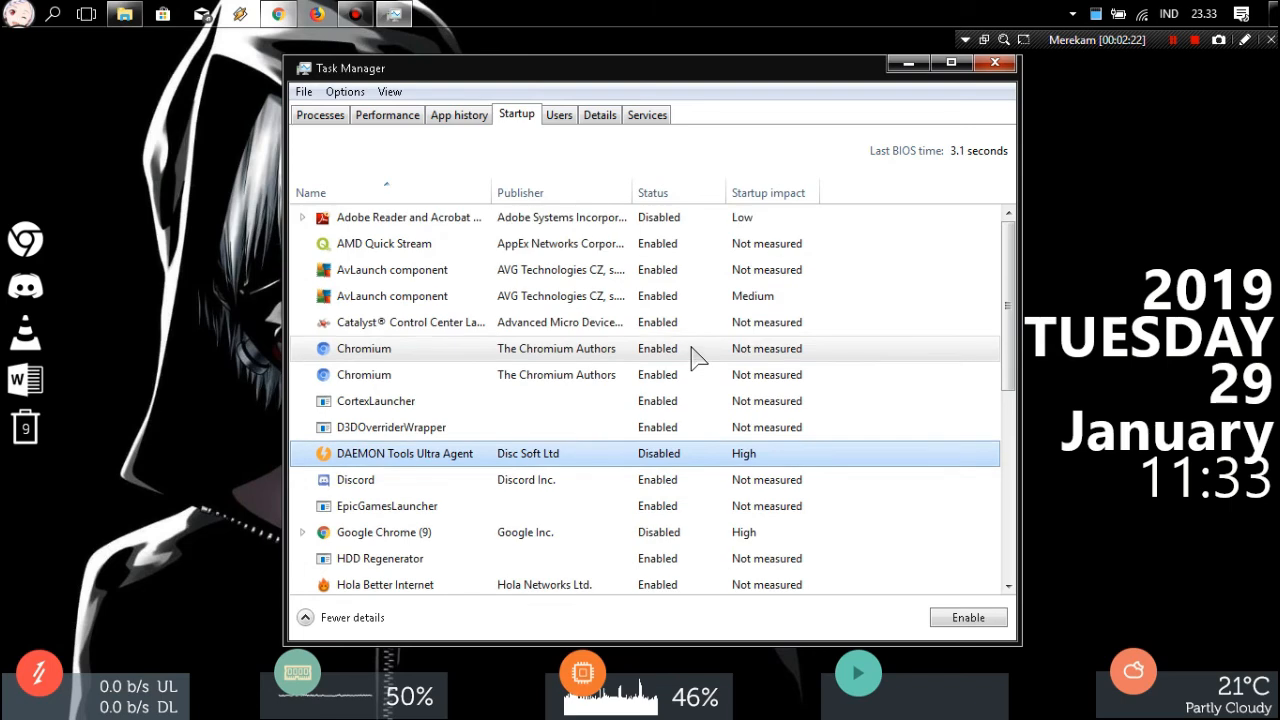
pyautogui.rightClick(697, 305)
pyautogui.click(725, 318)
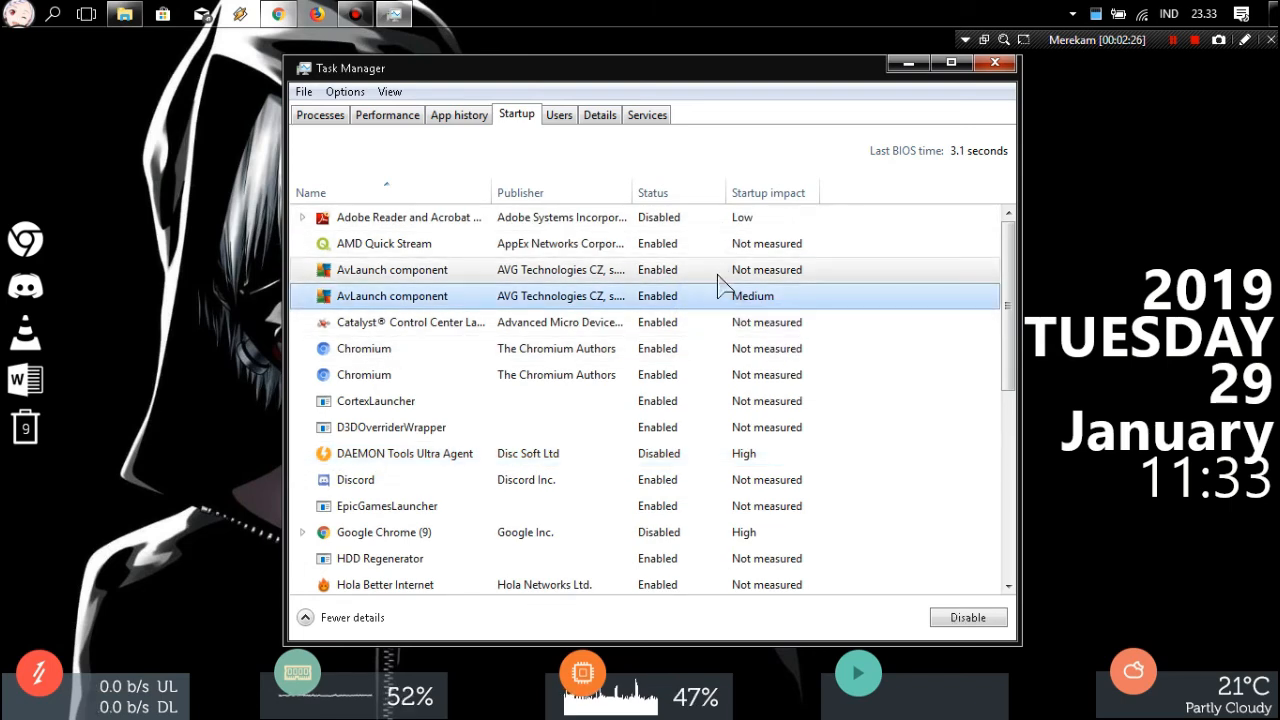
pyautogui.scroll(-1, 700, 345)
pyautogui.scroll(1, 700, 343)
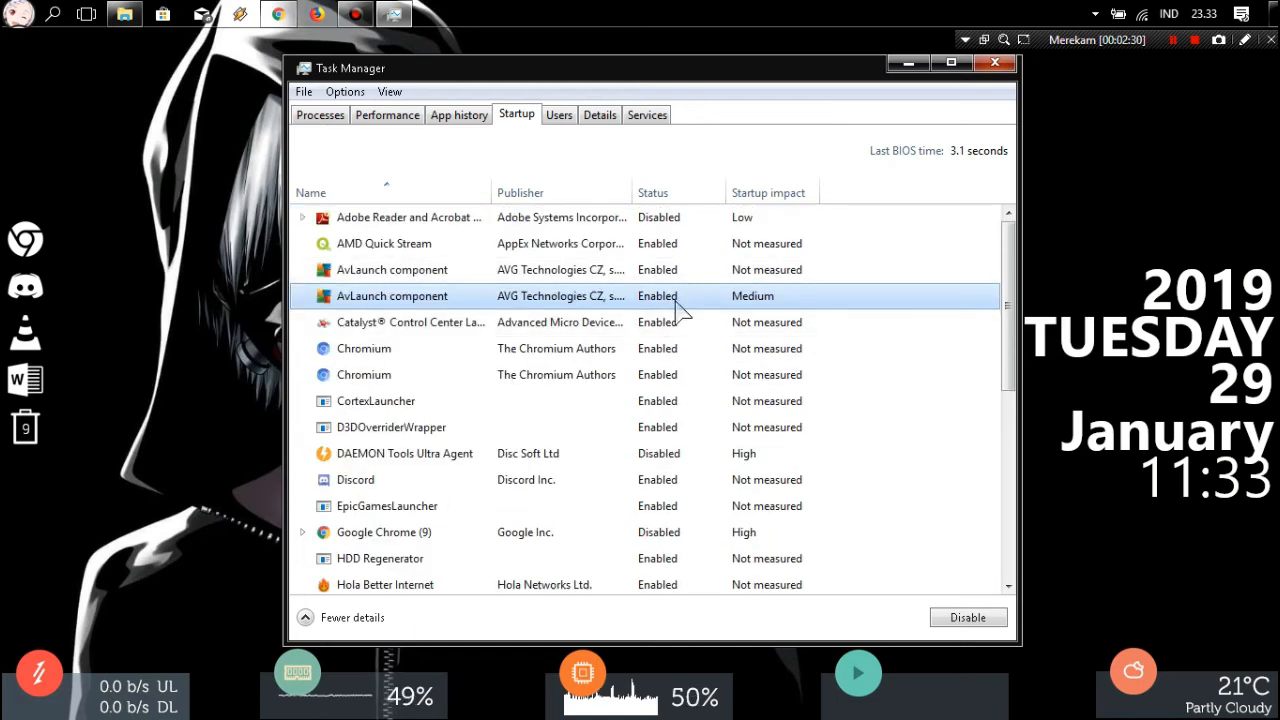
# - Disable Wondershare Studio, the Windows Defender notification entry and Steam at the end of the startup list
pyautogui.scroll(-2, 668, 360)
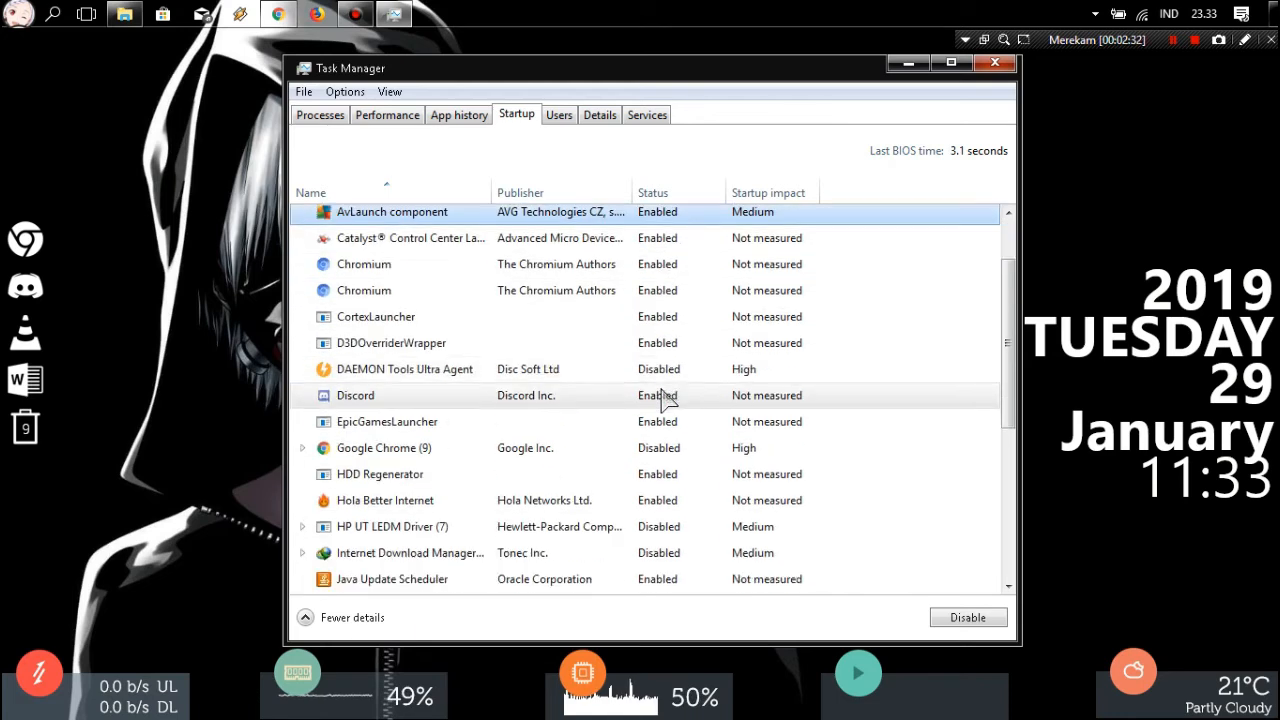
pyautogui.scroll(-3, 668, 398)
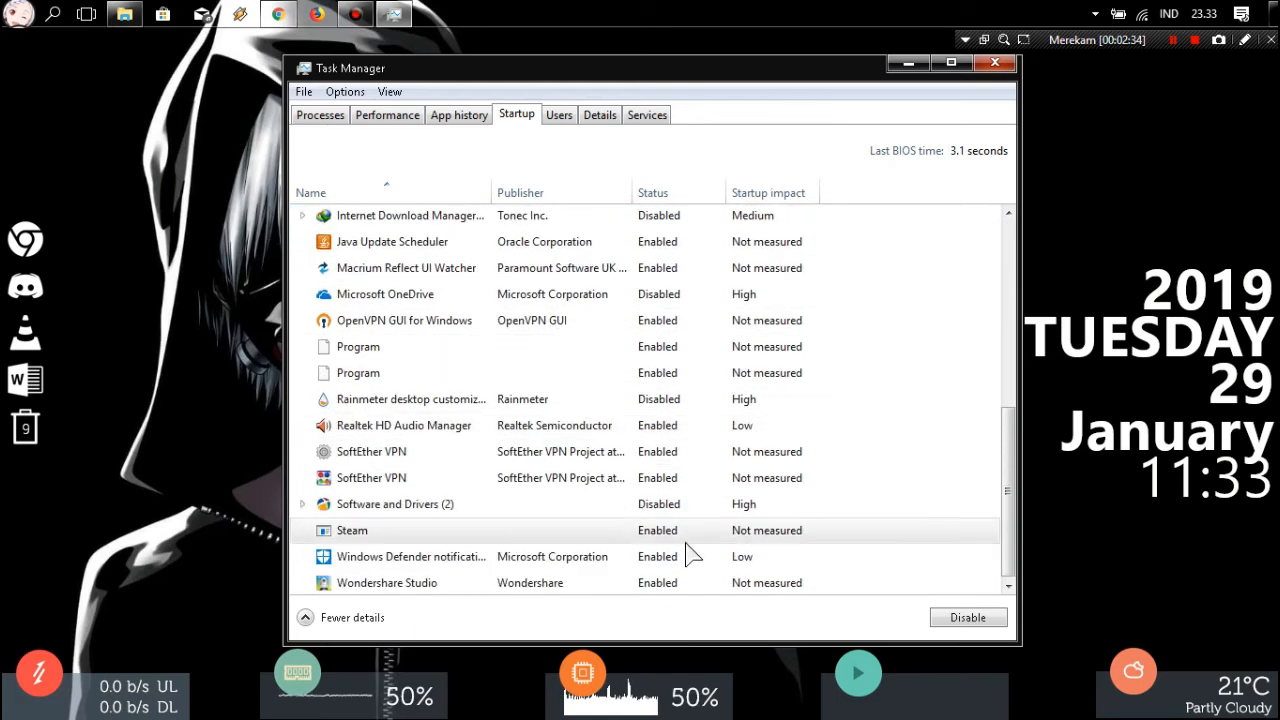
pyautogui.rightClick(666, 584)
pyautogui.click(686, 580)
pyautogui.rightClick(663, 554)
pyautogui.click(682, 564)
pyautogui.rightClick(664, 528)
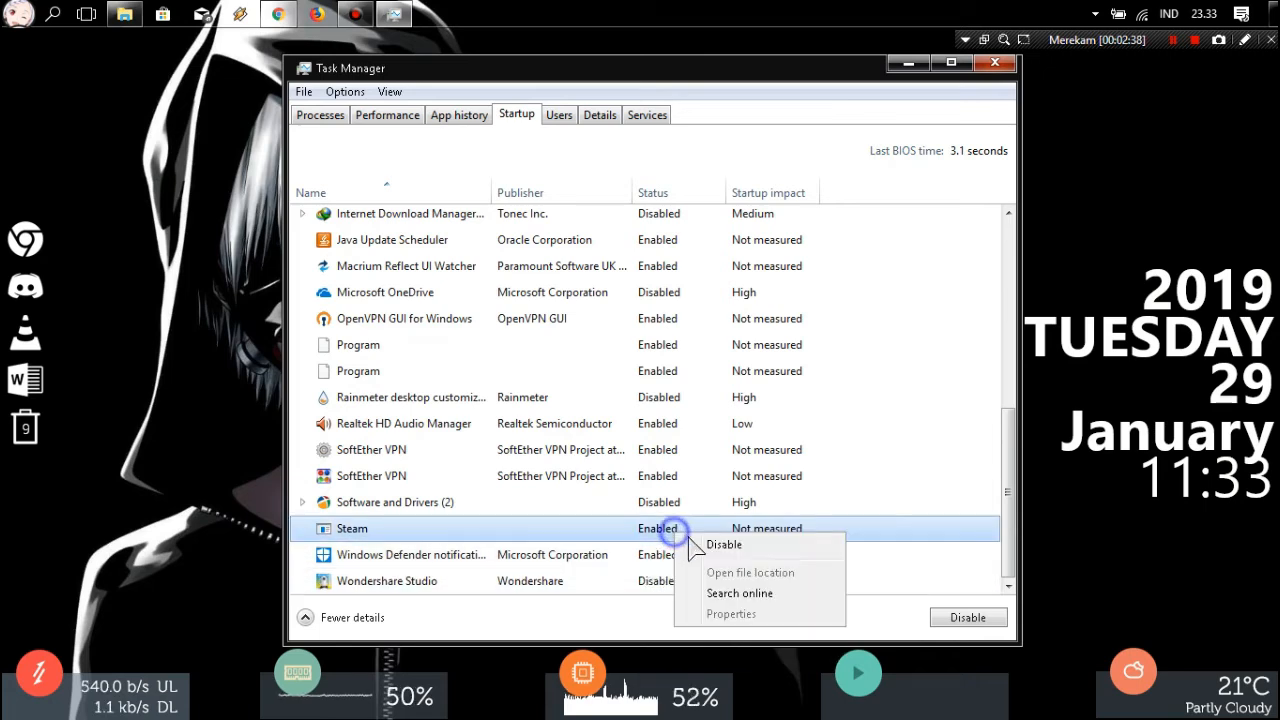
pyautogui.click(691, 543)
# - Disable both SoftEther VPN startup entries and Realtek HD Audio Manager
pyautogui.rightClick(668, 477)
pyautogui.click(691, 487)
pyautogui.rightClick(669, 450)
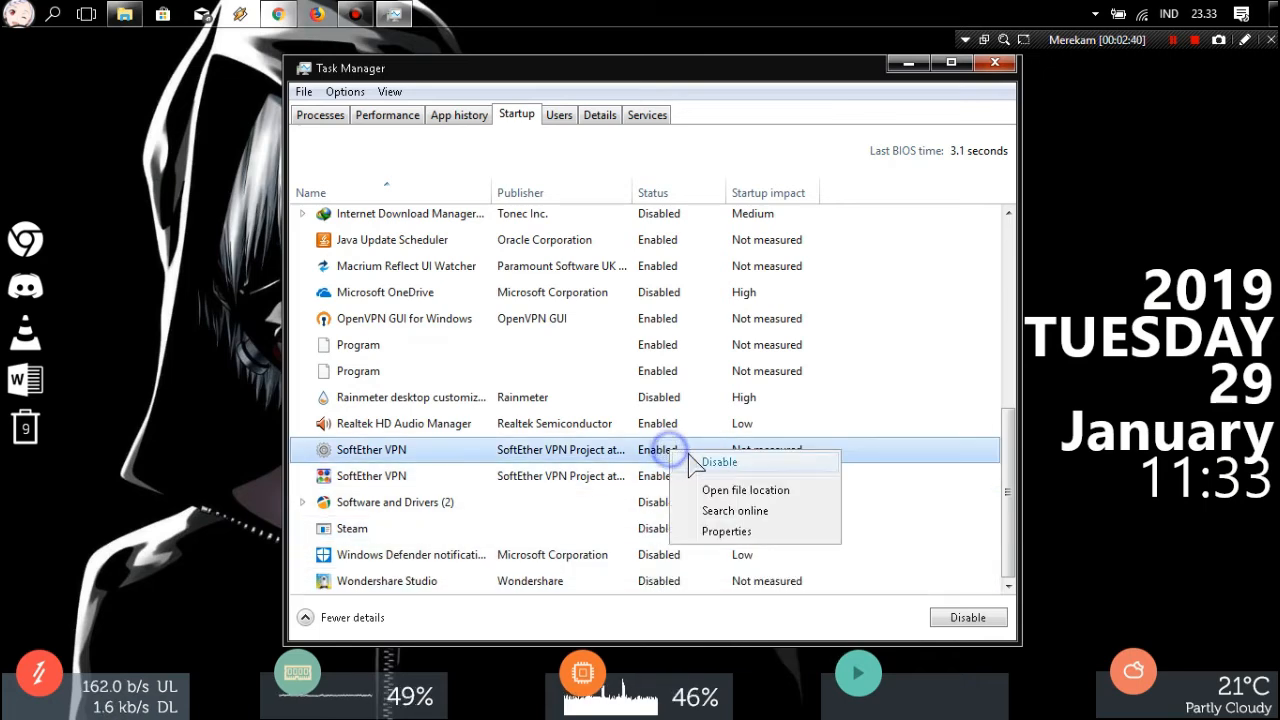
pyautogui.click(699, 465)
pyautogui.rightClick(675, 430)
pyautogui.click(722, 442)
# - Disable both startup entries named Program and OpenVPN GUI for Windows
pyautogui.rightClick(592, 371)
pyautogui.click(691, 374)
pyautogui.scroll(1, 686, 393)
pyautogui.rightClick(683, 379)
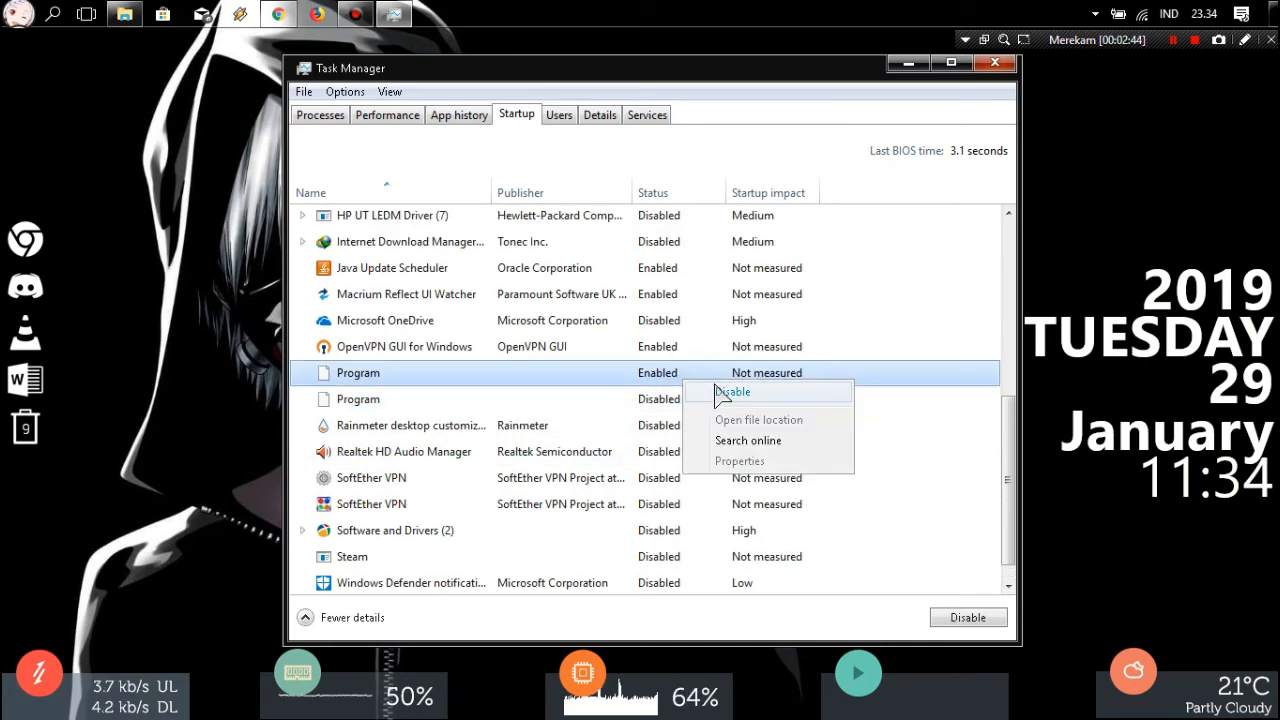
pyautogui.click(717, 396)
pyautogui.rightClick(680, 346)
pyautogui.click(703, 357)
# - Disable the startup entries Macrium Reflect UI Watcher and Java Update Scheduler
pyautogui.scroll(1, 703, 403)
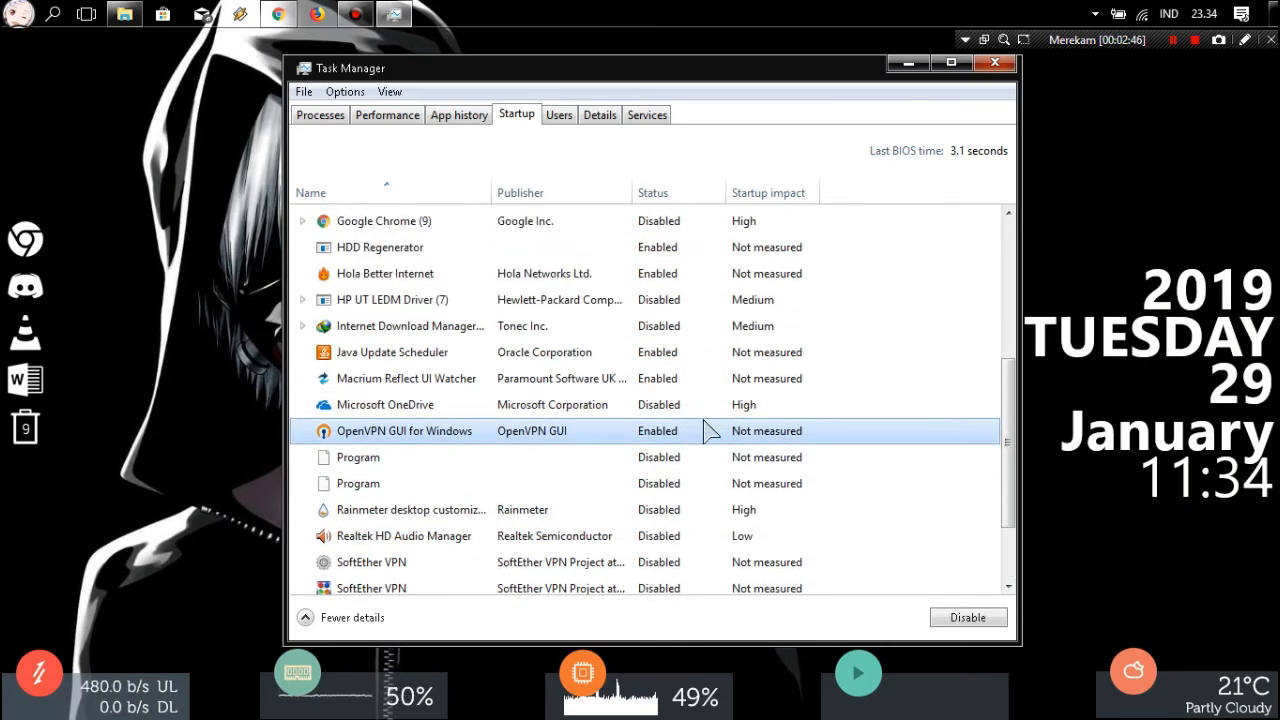
pyautogui.rightClick(608, 379)
pyautogui.click(630, 389)
pyautogui.rightClick(688, 354)
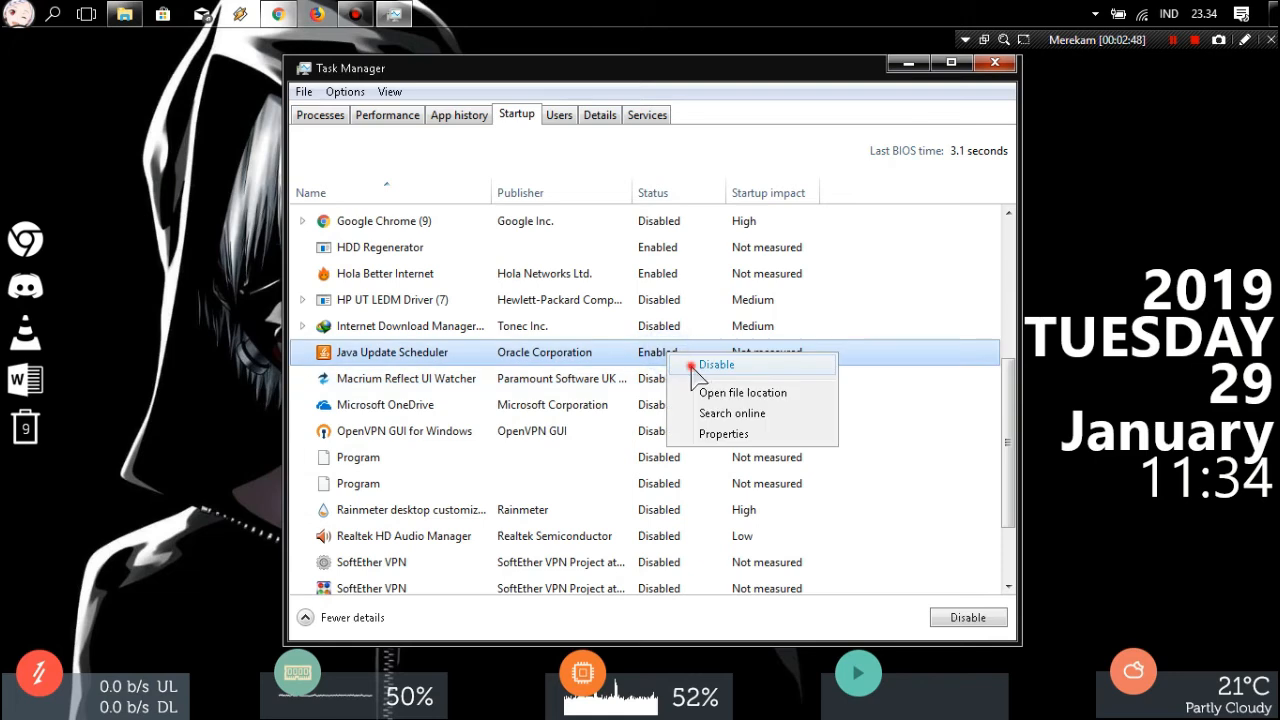
pyautogui.click(691, 366)
# - Disable the startup entries Hola Better Internet and HDD Regenerator
pyautogui.scroll(1, 670, 340)
pyautogui.rightClick(695, 338)
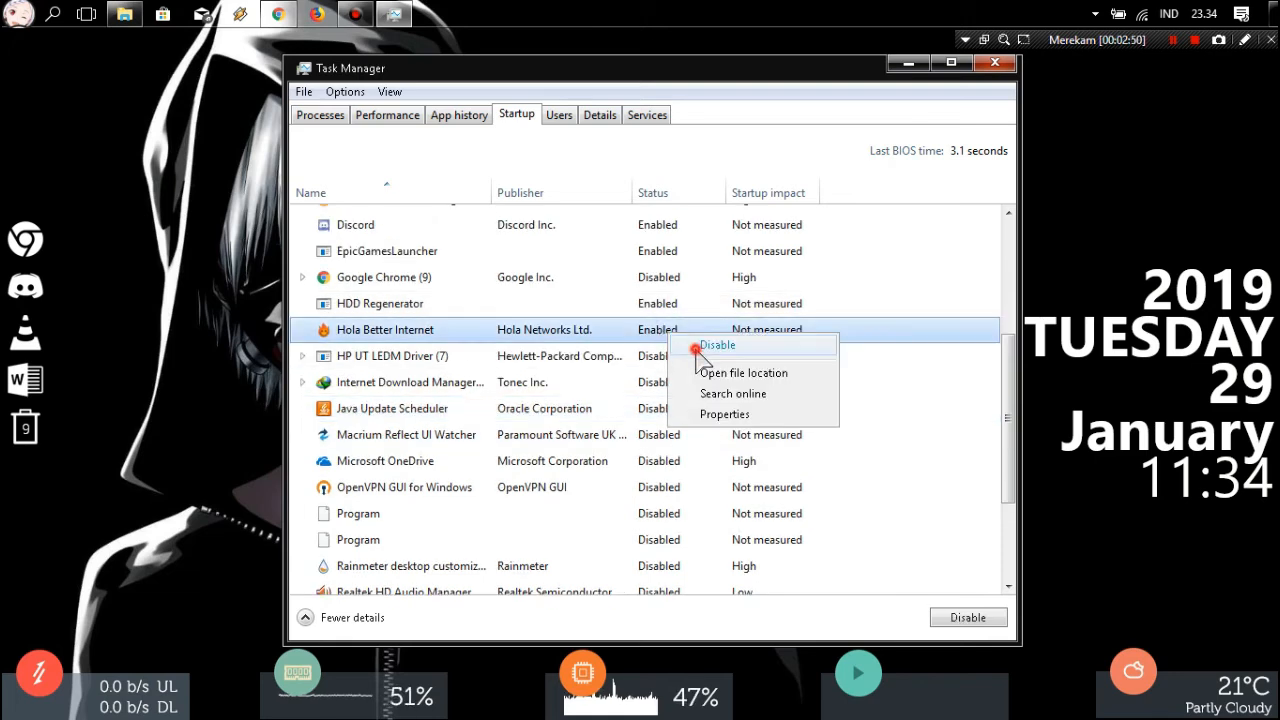
pyautogui.click(716, 345)
pyautogui.rightClick(666, 303)
pyautogui.click(688, 328)
# - Disable the startup entries EpicGamesLauncher and Discord
pyautogui.scroll(3, 700, 383)
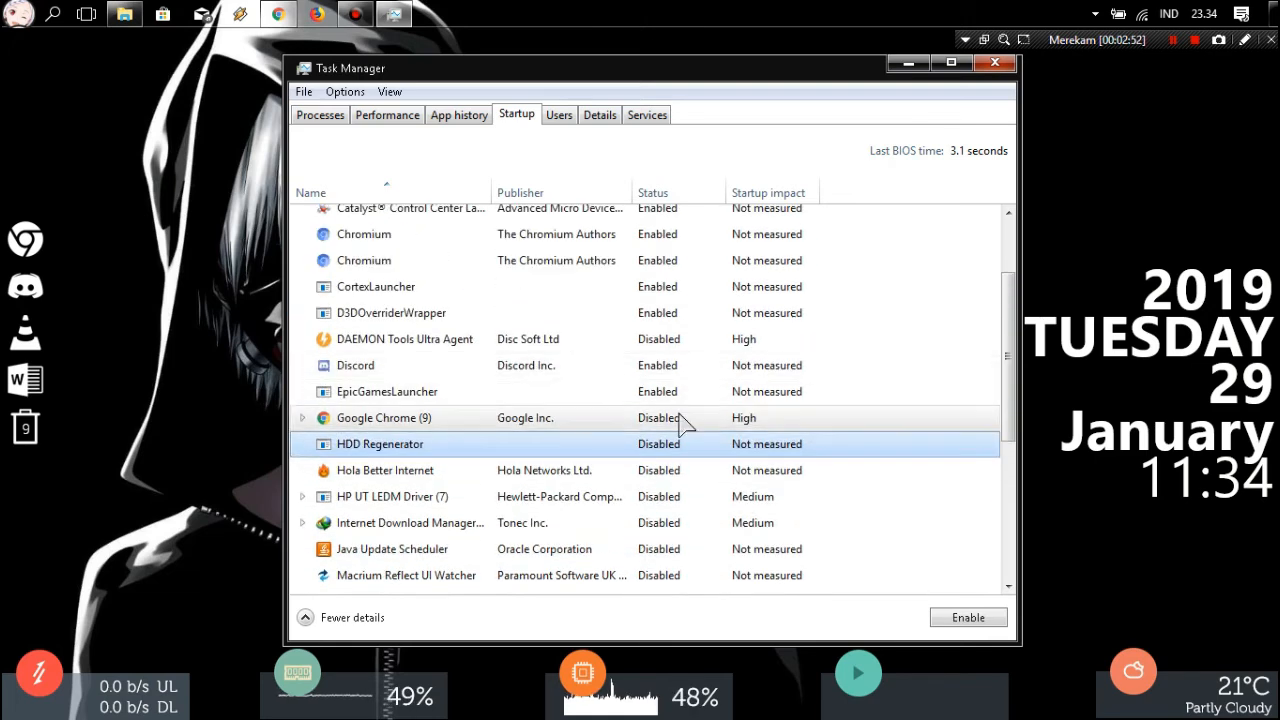
pyautogui.rightClick(673, 395)
pyautogui.click(720, 408)
pyautogui.rightClick(670, 367)
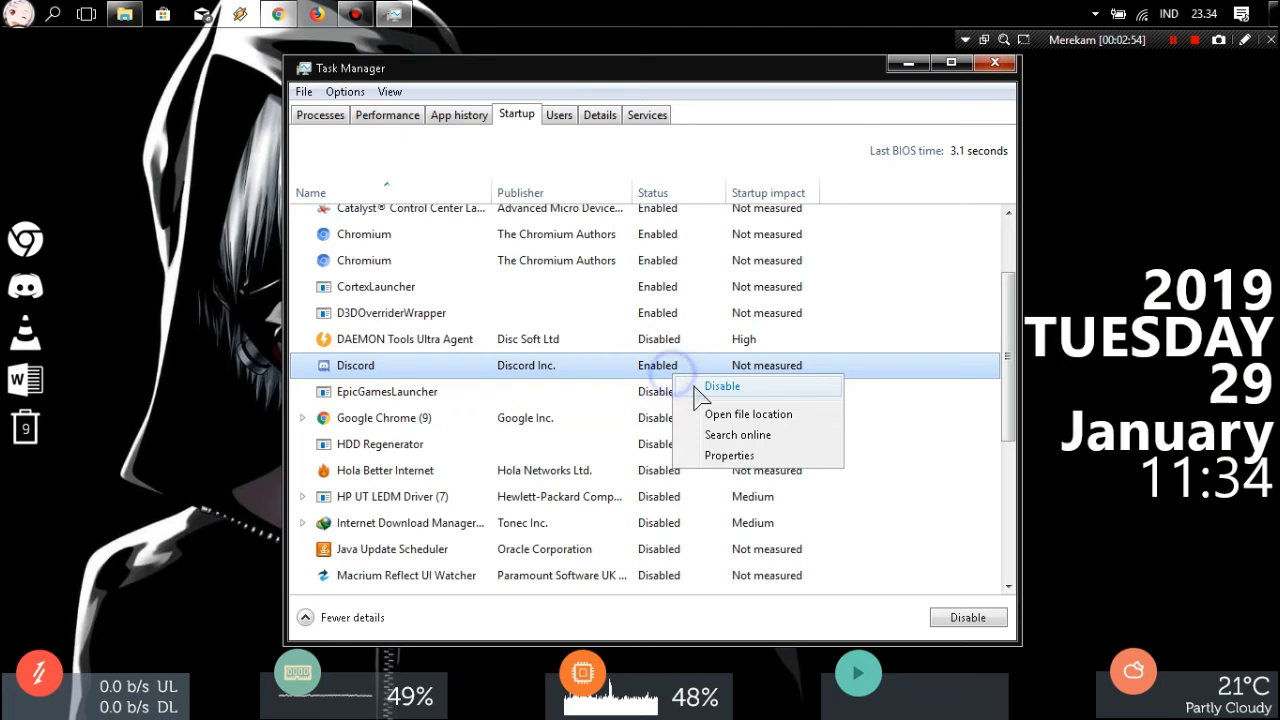
pyautogui.click(688, 387)
# - Disable the startup entries D3DOverriderWrapper and CortexLauncher
pyautogui.rightClick(661, 339)
pyautogui.rightClick(663, 306)
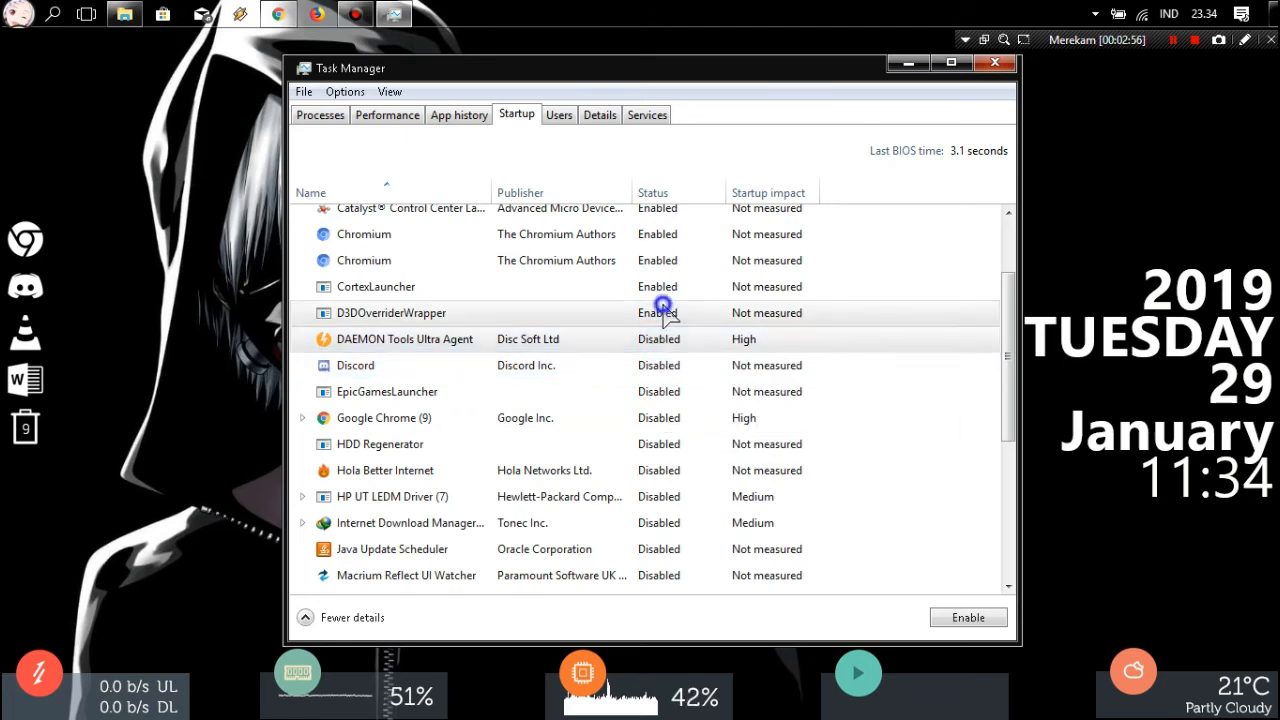
pyautogui.click(684, 315)
pyautogui.rightClick(660, 293)
pyautogui.click(686, 304)
# - Disable both Chromium startup entries and the Catalyst Control Center entry
pyautogui.scroll(2, 692, 380)
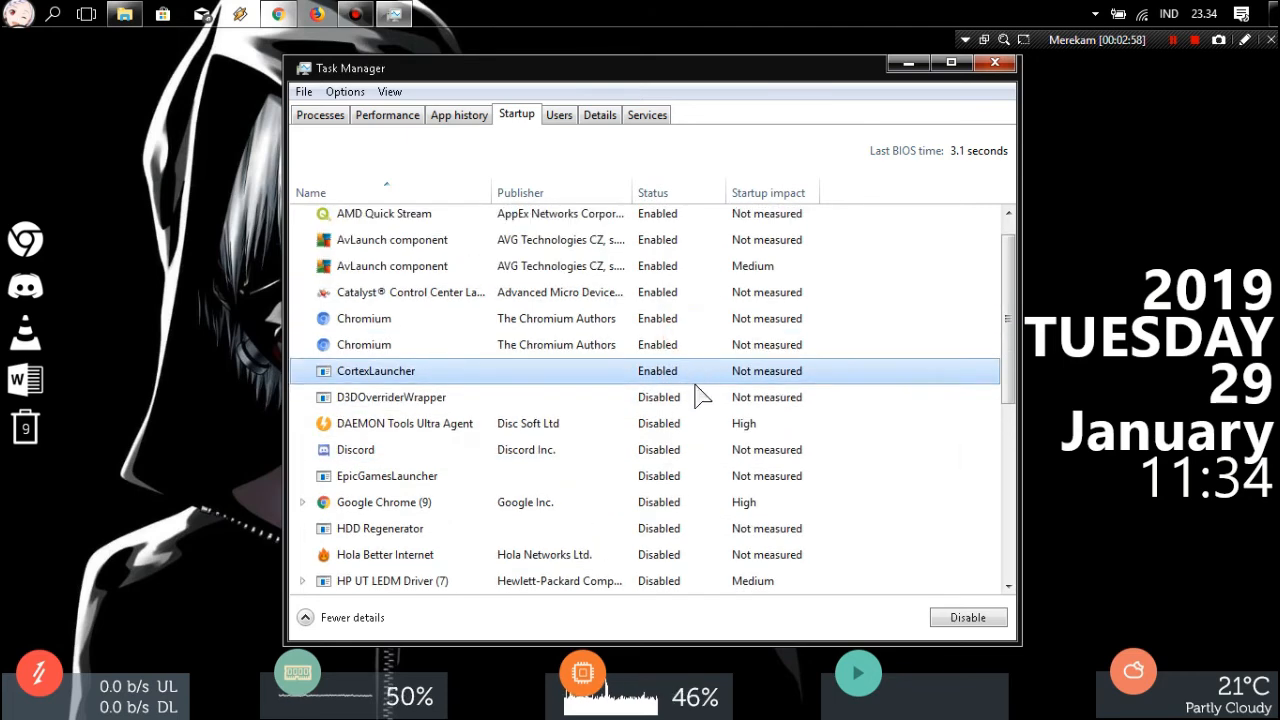
pyautogui.click(672, 376)
pyautogui.rightClick(666, 346)
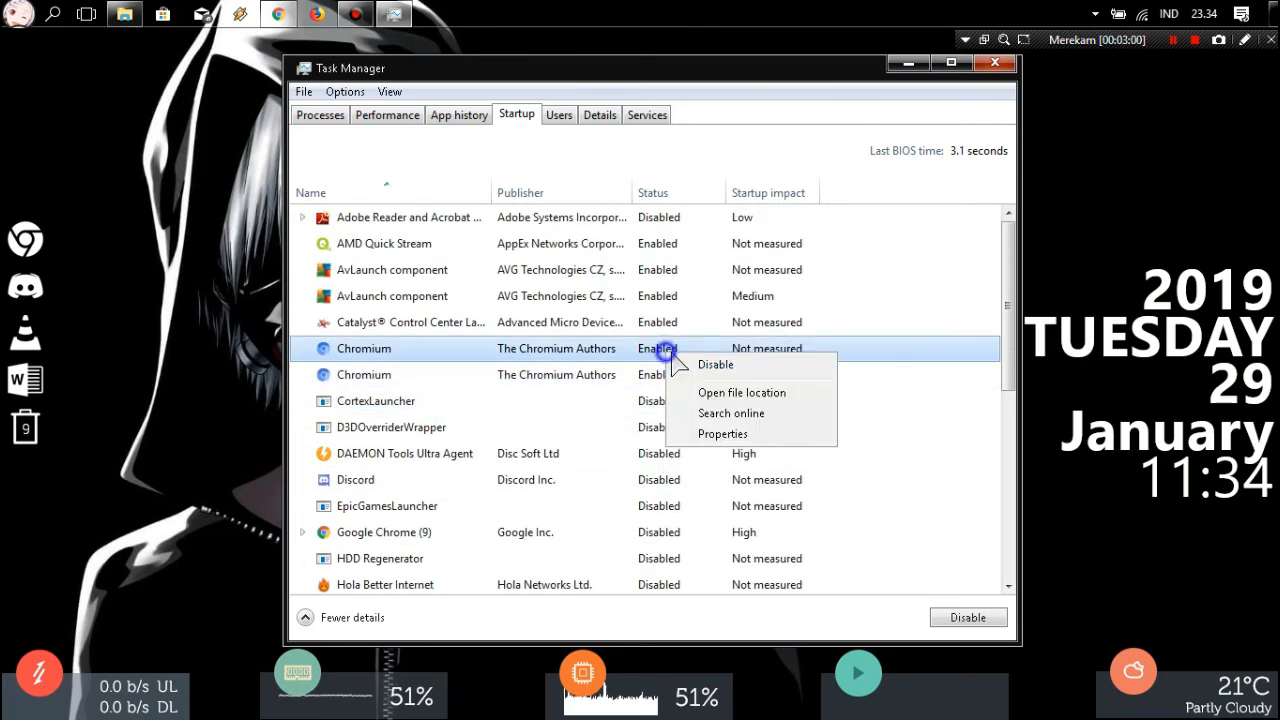
pyautogui.click(700, 362)
pyautogui.rightClick(665, 322)
# - Try again to disable the medium-impact AvLaunch component, and disable AMD Quick Stream at startup
pyautogui.rightClick(658, 295)
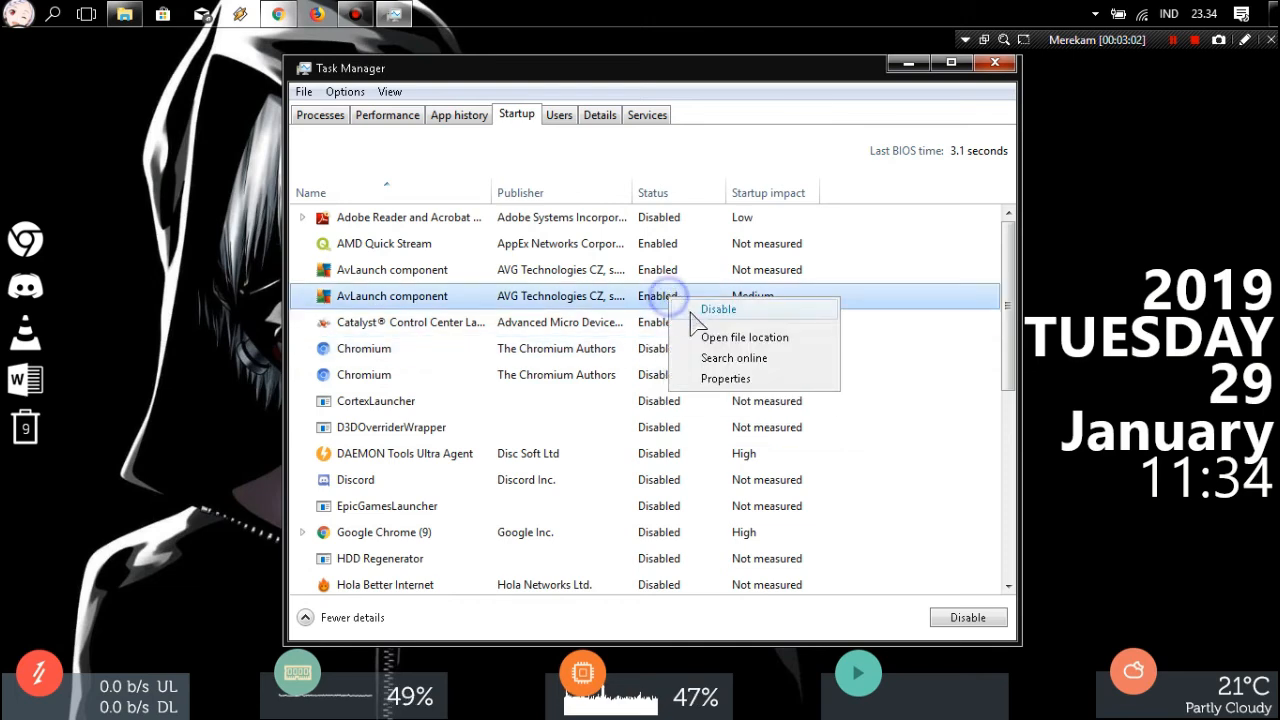
pyautogui.click(608, 316)
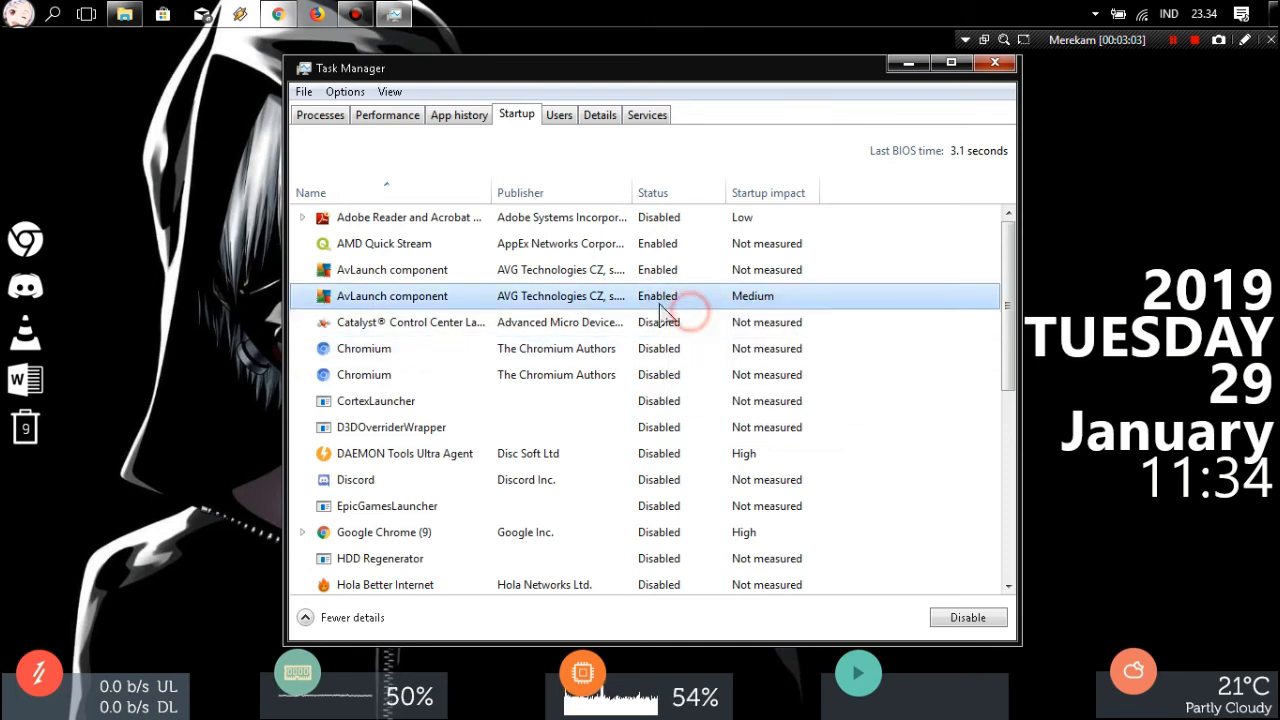
pyautogui.rightClick(665, 245)
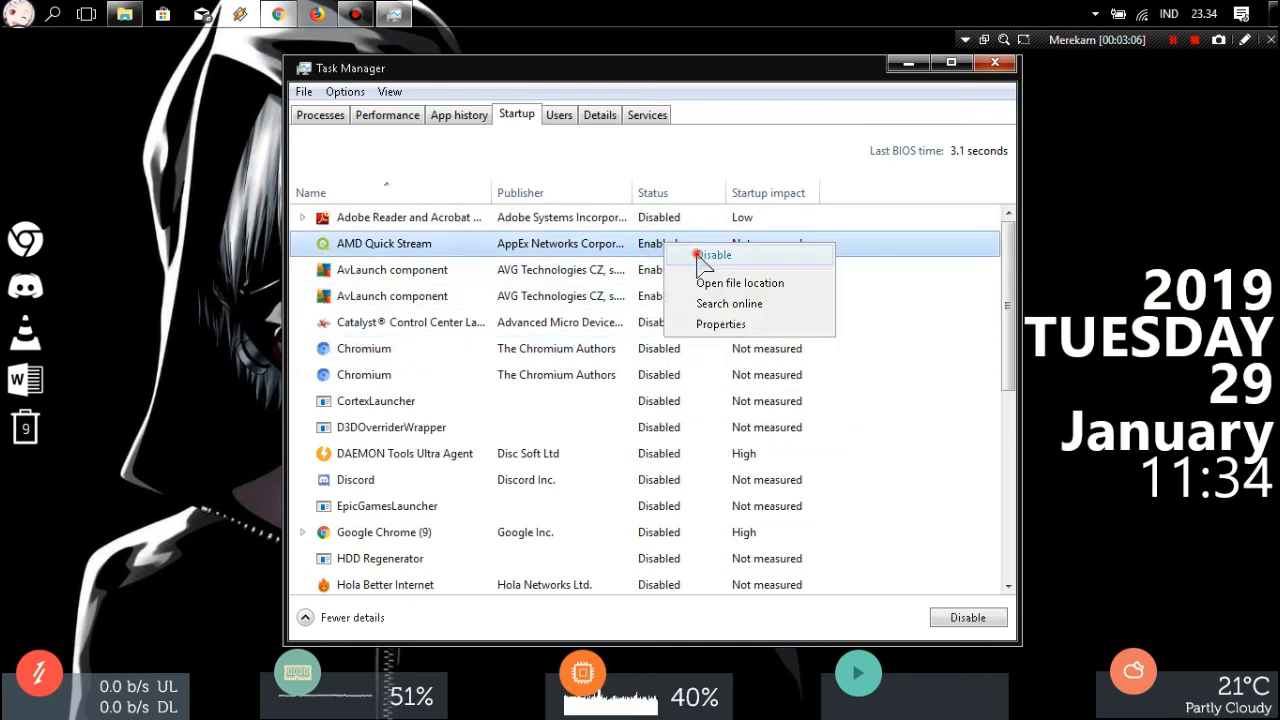
pyautogui.click(700, 259)
# - Go through the whole startup list and check the status of each program
pyautogui.scroll(-5, 710, 400)
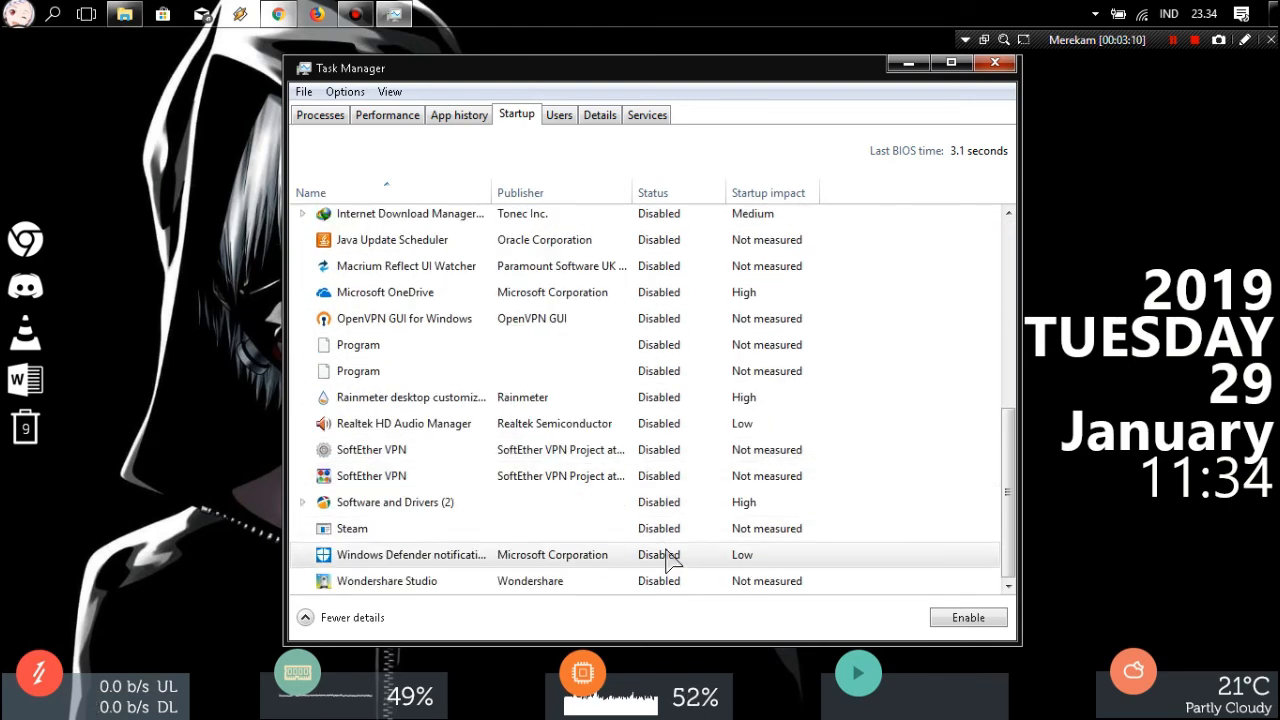
pyautogui.scroll(5, 666, 555)
pyautogui.scroll(1, 705, 342)
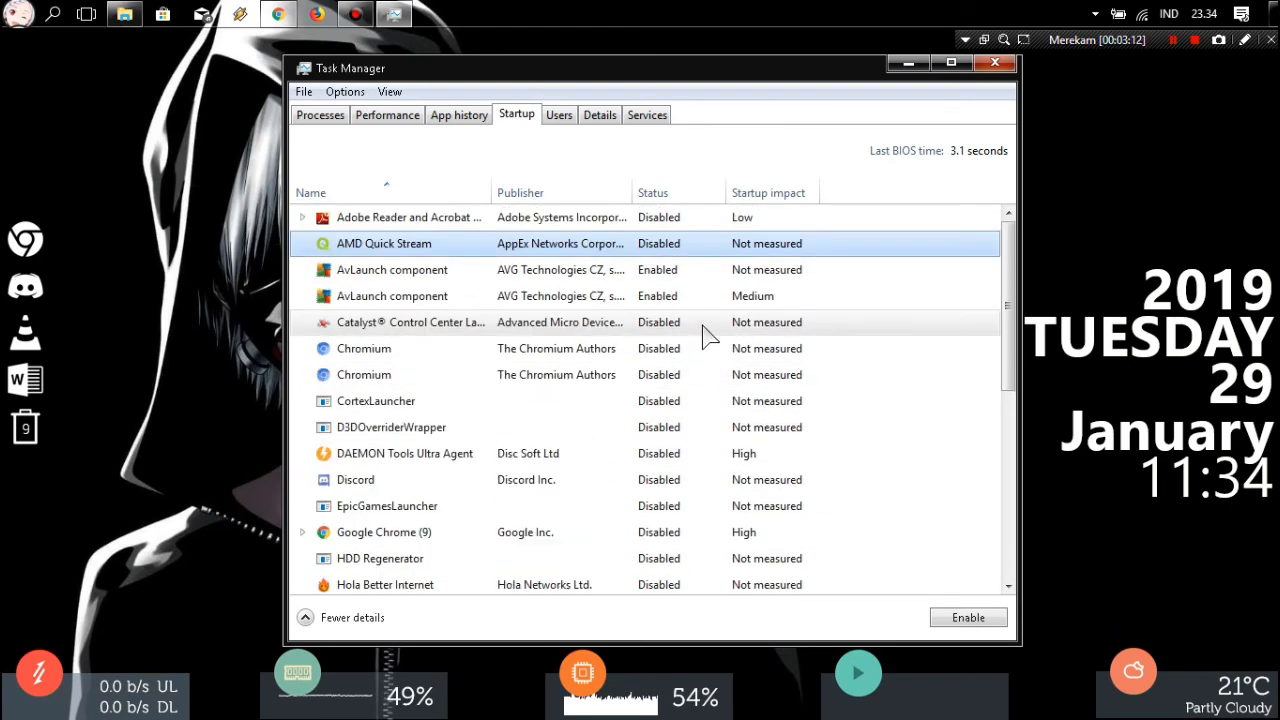
# - Close Task Manager and refresh the desktop
pyautogui.click(1003, 68)
pyautogui.rightClick(582, 268)
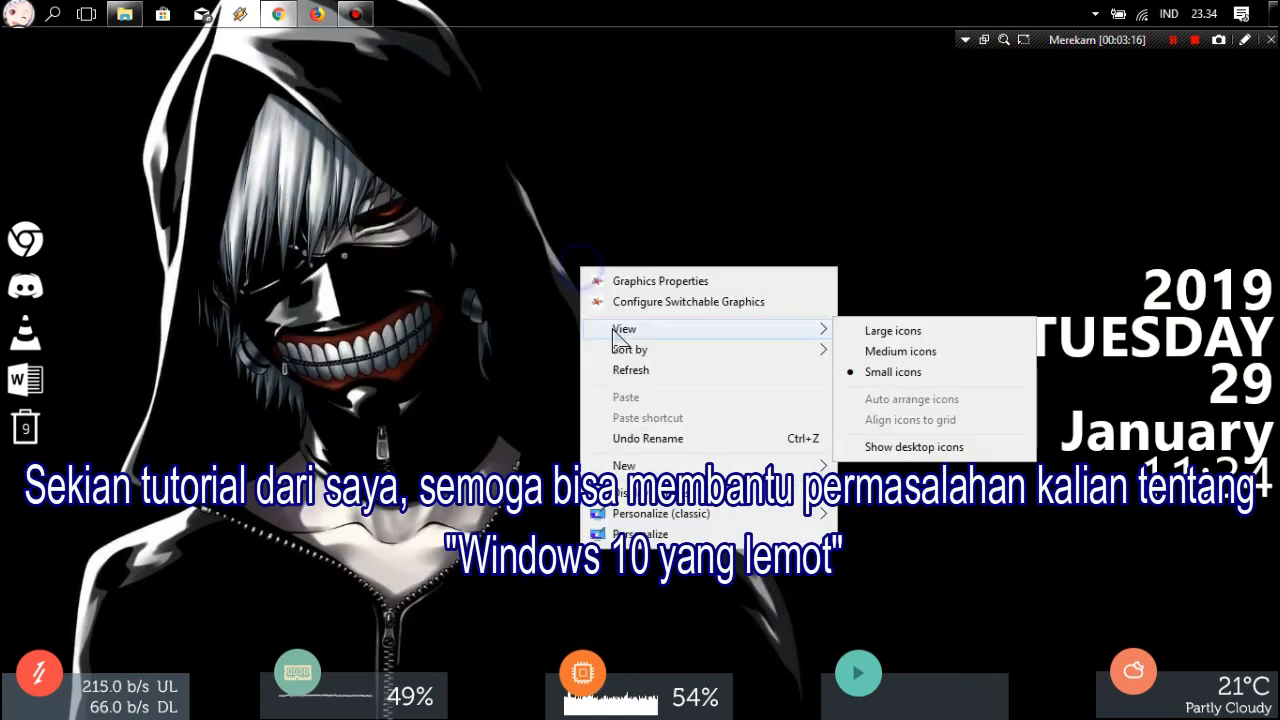
pyautogui.click(610, 368)
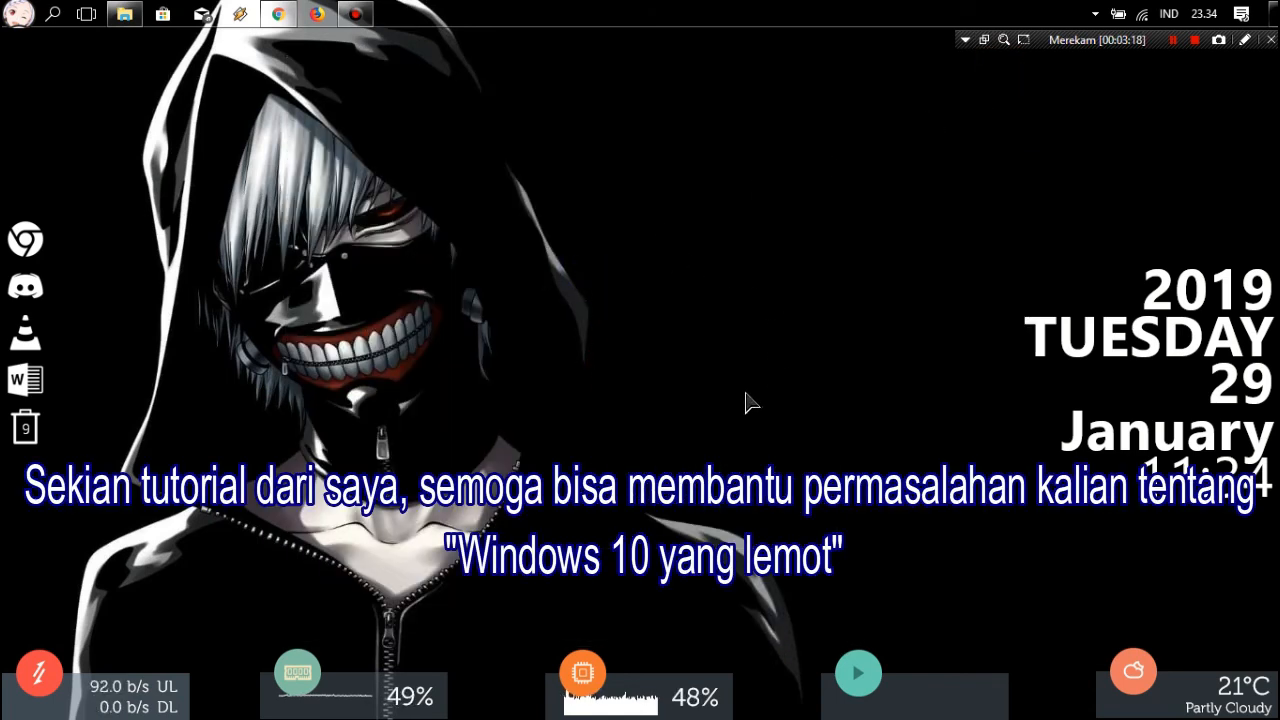